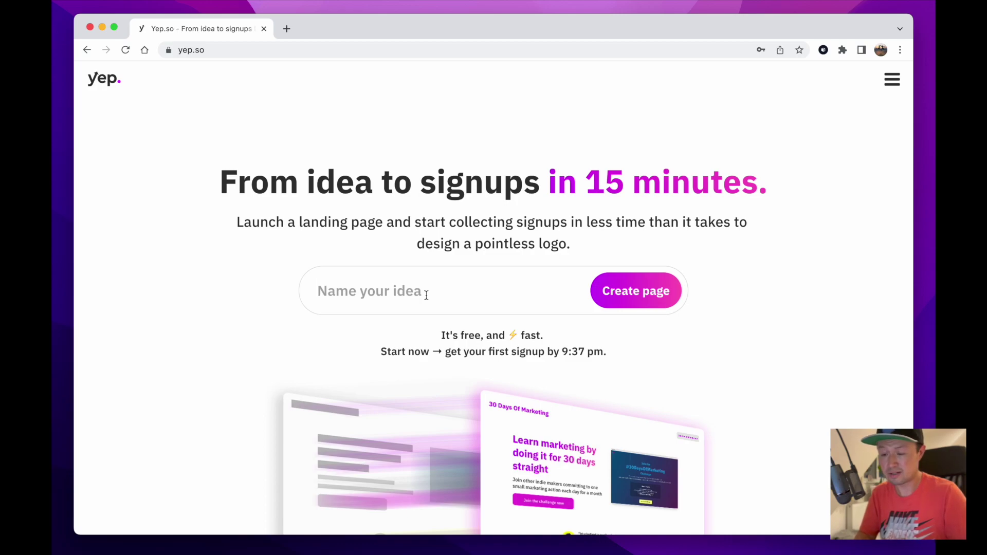
Create a page named 'Tweets to Blog Posts' and enter its editor past the welcome screen
text(T)
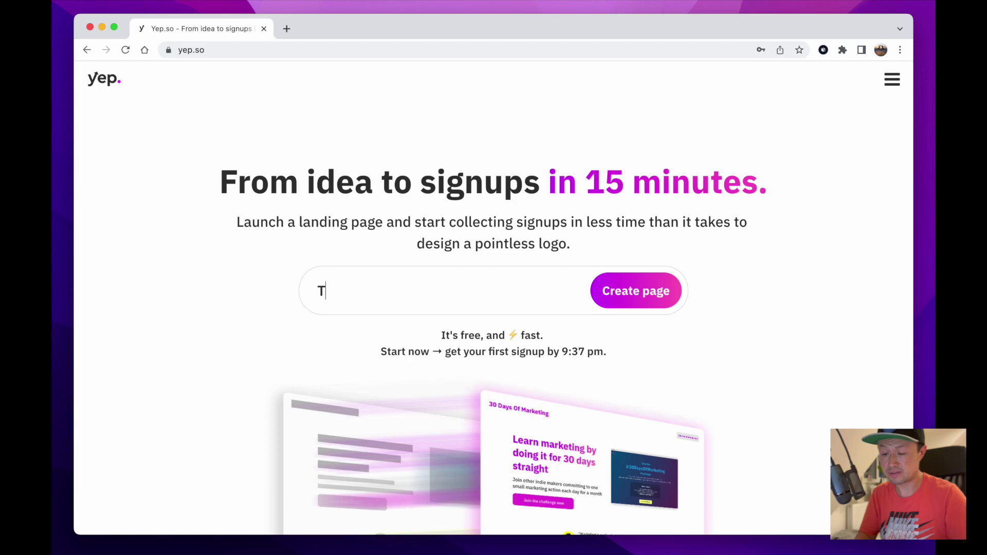
text(weets to B)
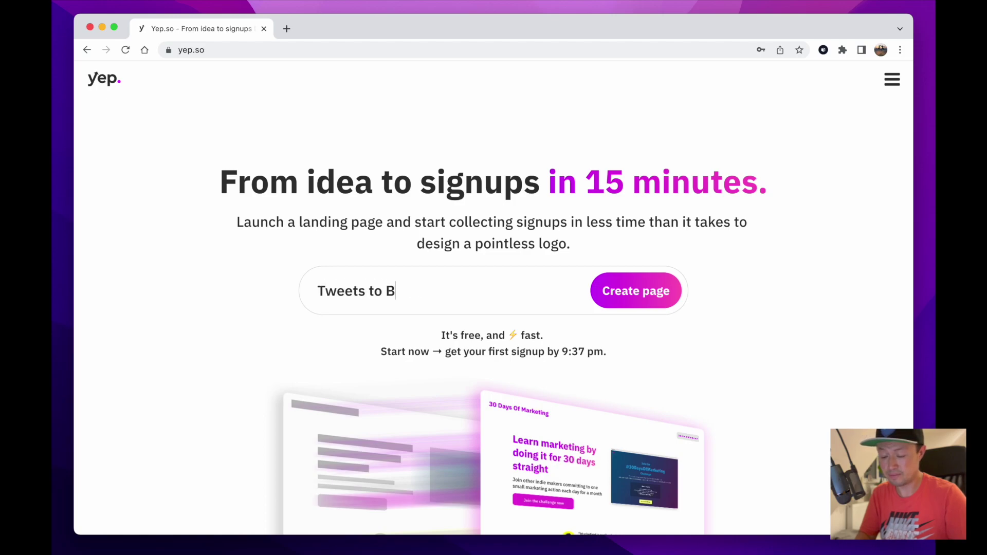
text(log Posts)
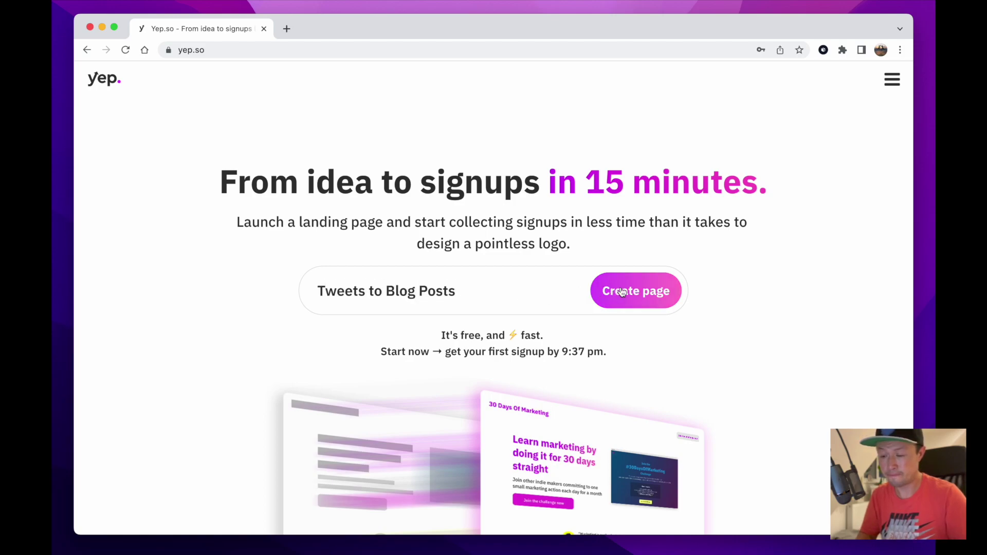
click(622, 291)
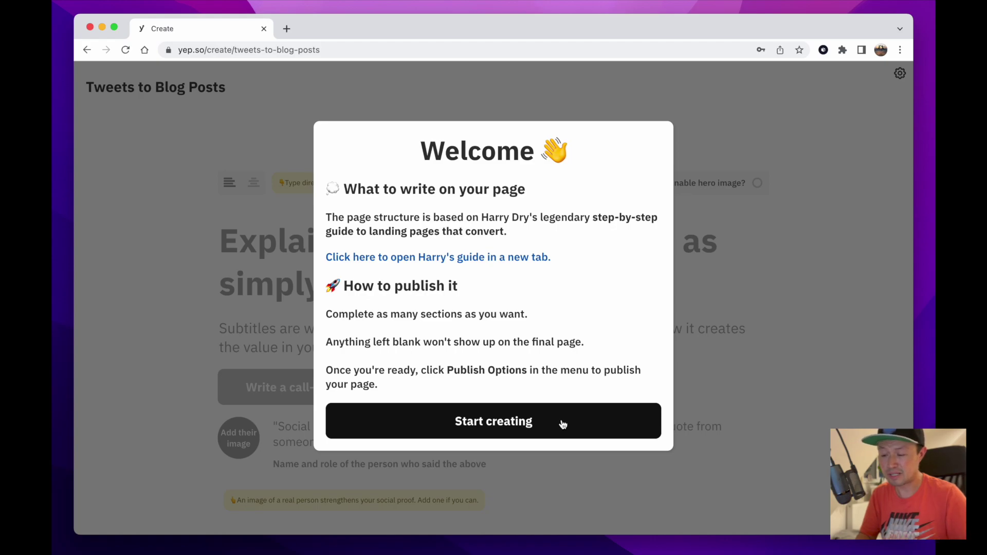
click(525, 424)
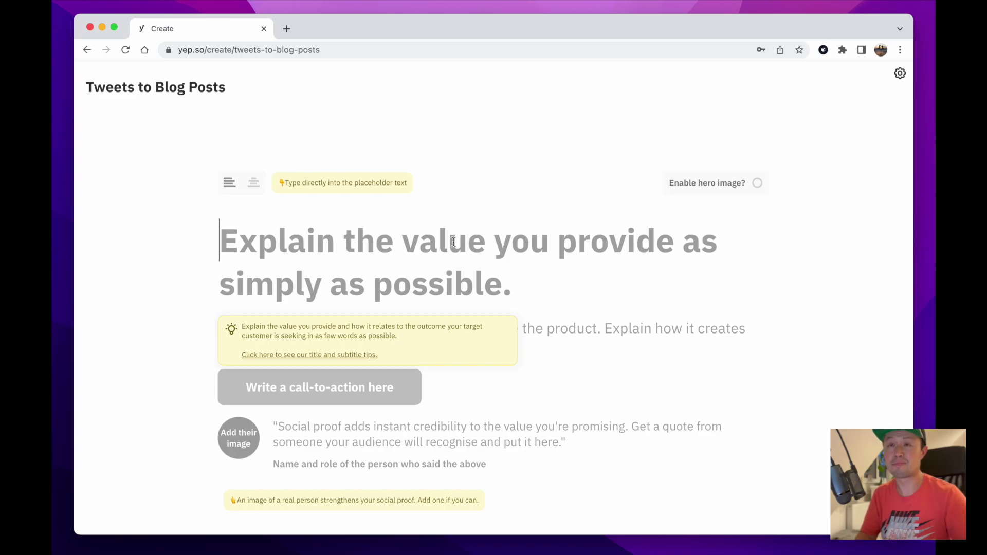
Write the 'Turn your twitter feed into an SEO engine' headline, repurposing subtitle, and 'Join the waitlist' button
text(Turn your twitter feed into an SEO engin)
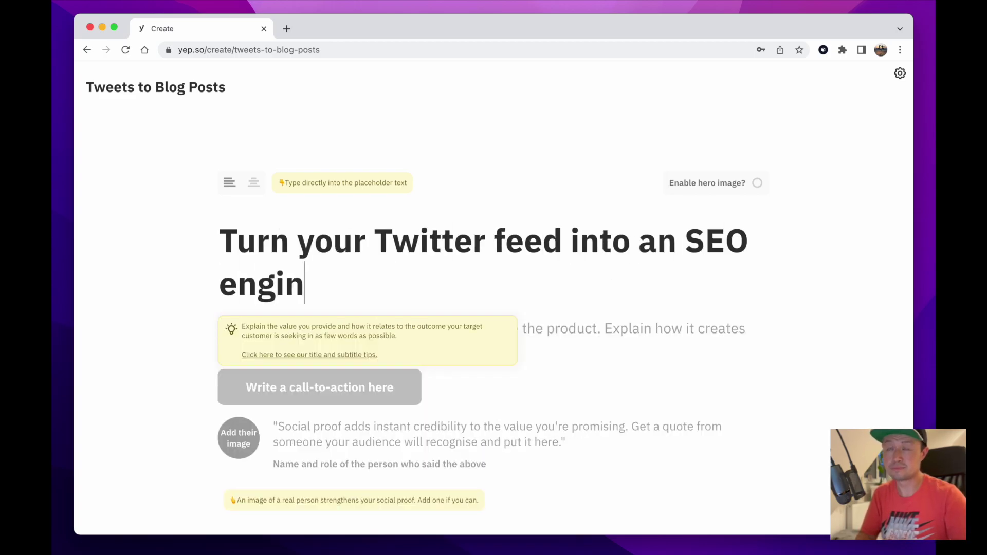
text(e with zero effort)
key(Tab)
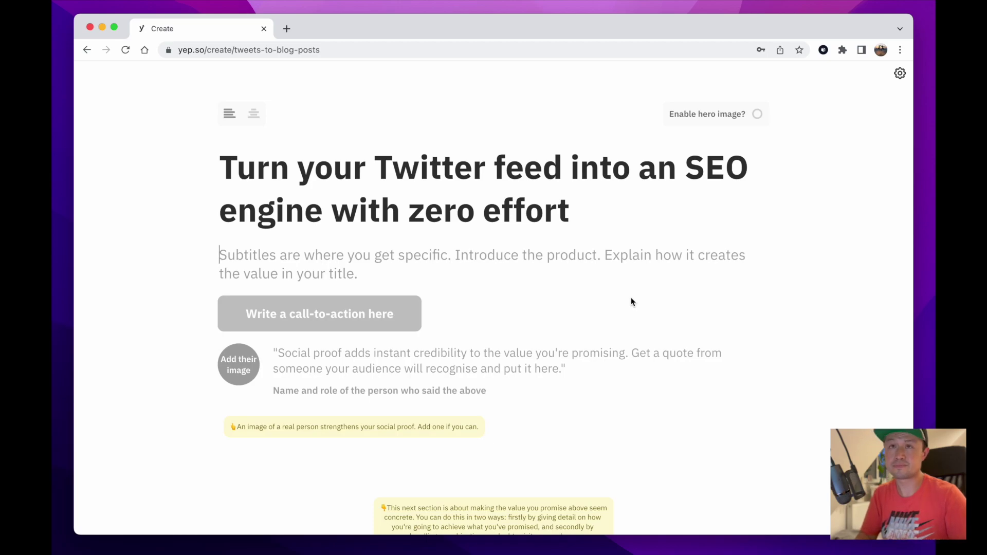
text(We take your best-performing tweets and repurpose them into SEO )
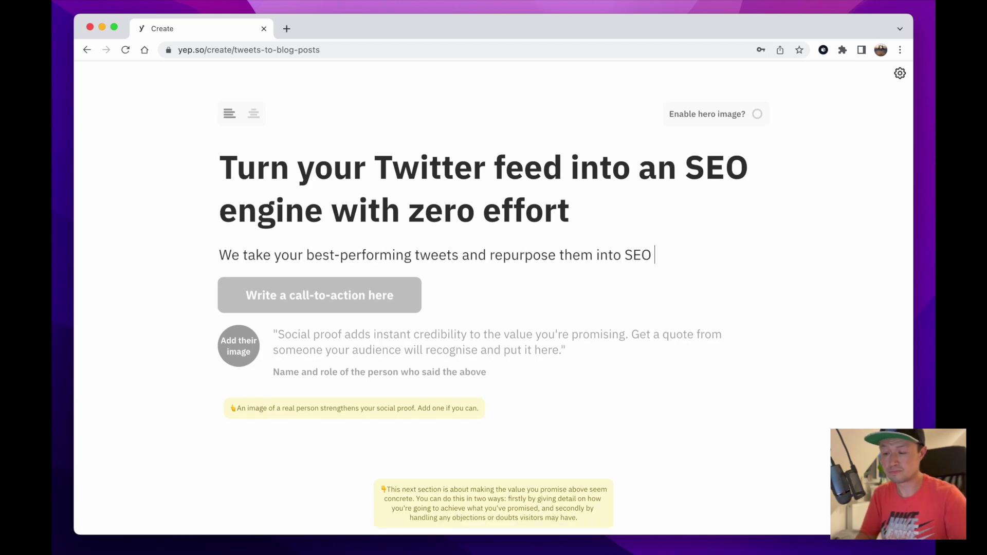
text(-optimised blog posts.)
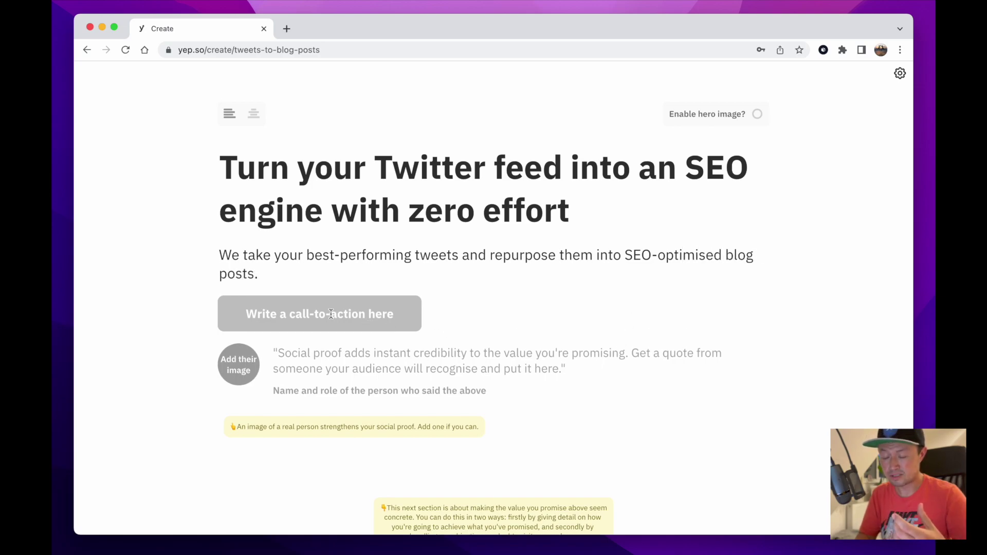
key(Tab)
text(Joi)
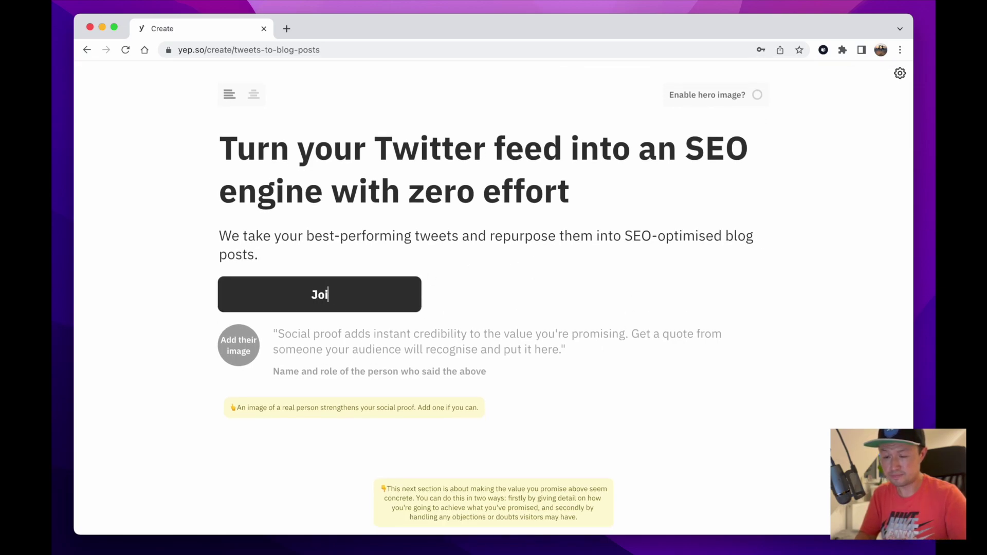
text(n the waitlist)
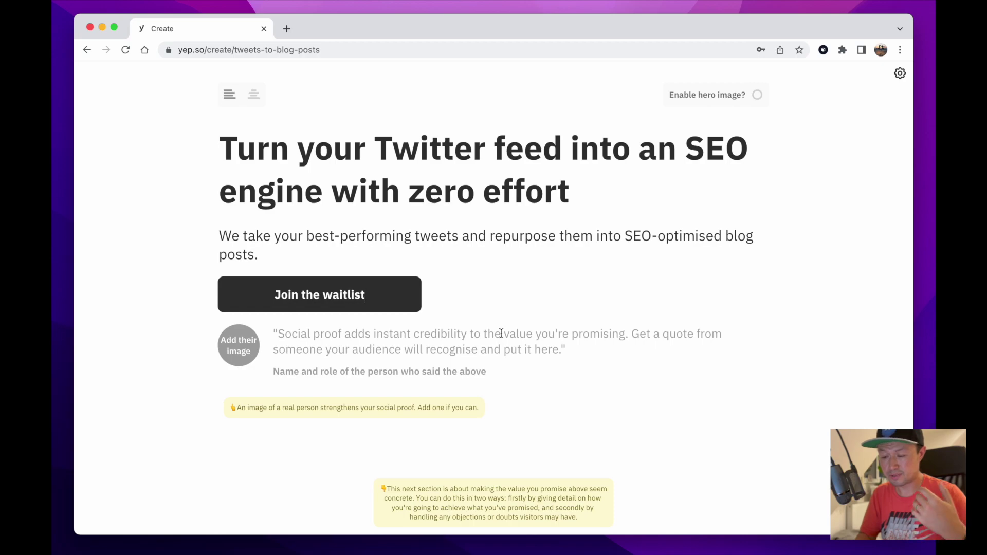
key(Tab)
Add the testimonial 'This sounds like a perfect way to make more of my tweets.'
scroll(550, 286, down, 2)
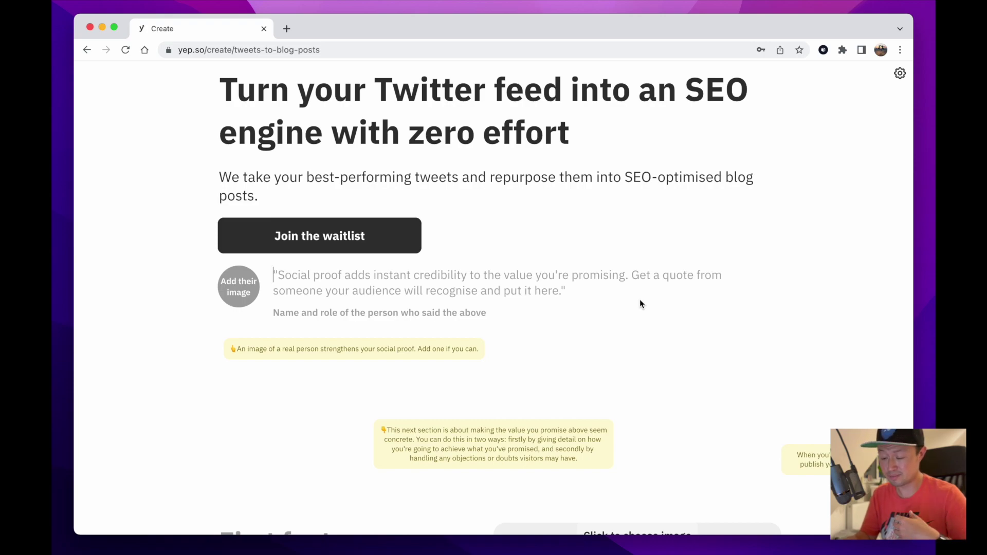
text(")
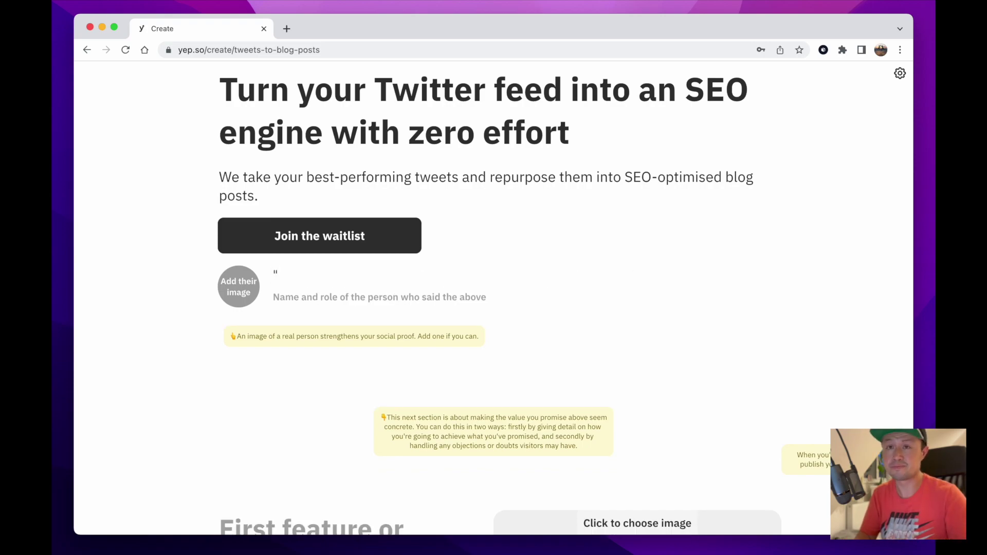
text(This sounds like a perfect way to make more of my)
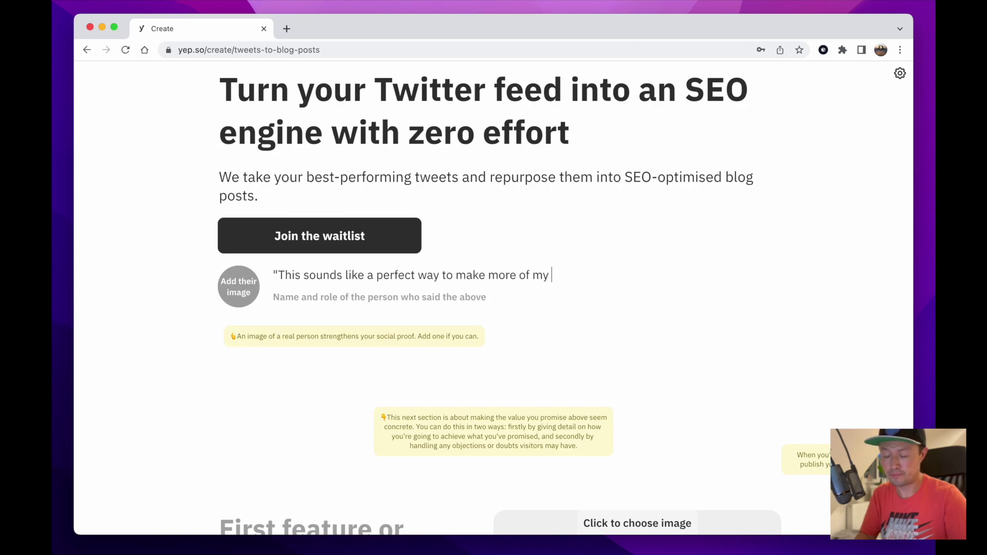
text( tweets.")
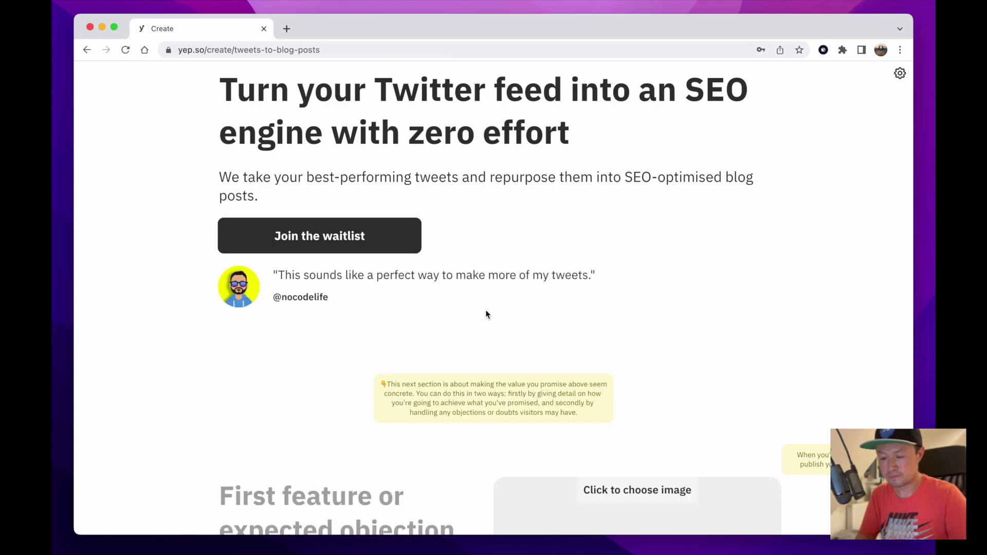
scroll(485, 310, up, 5)
scroll(531, 293, down, 2)
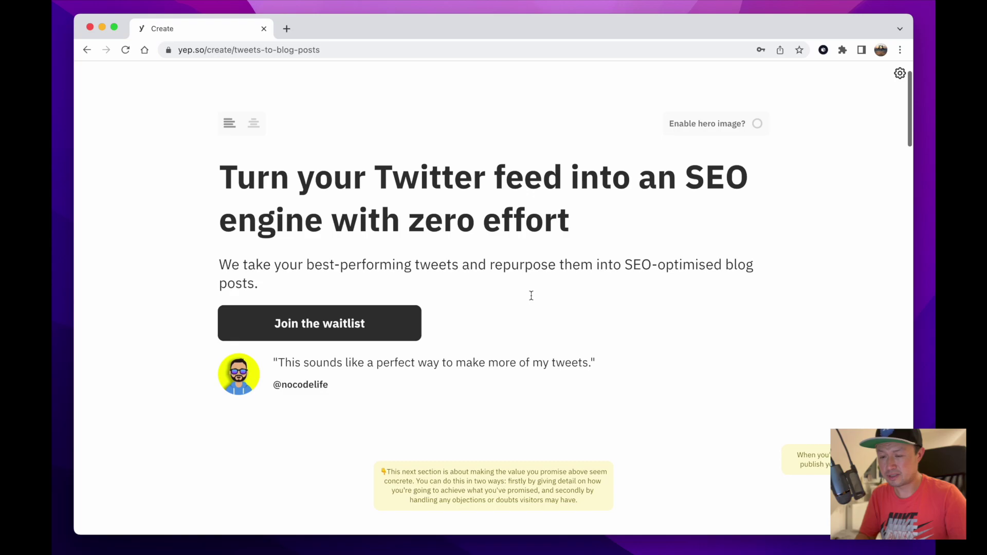
Centre the hero and set the button and logo colour to a bright purple
click(252, 126)
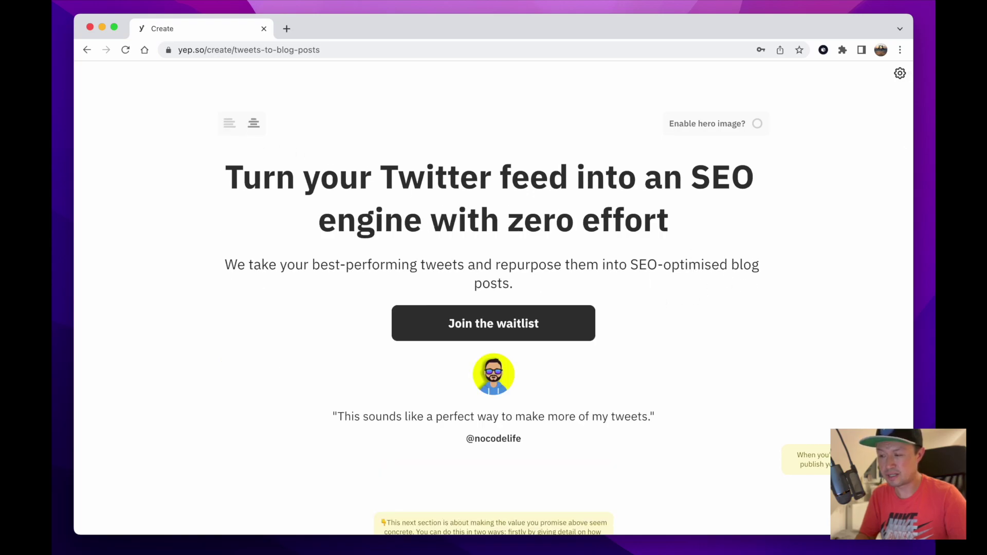
click(898, 77)
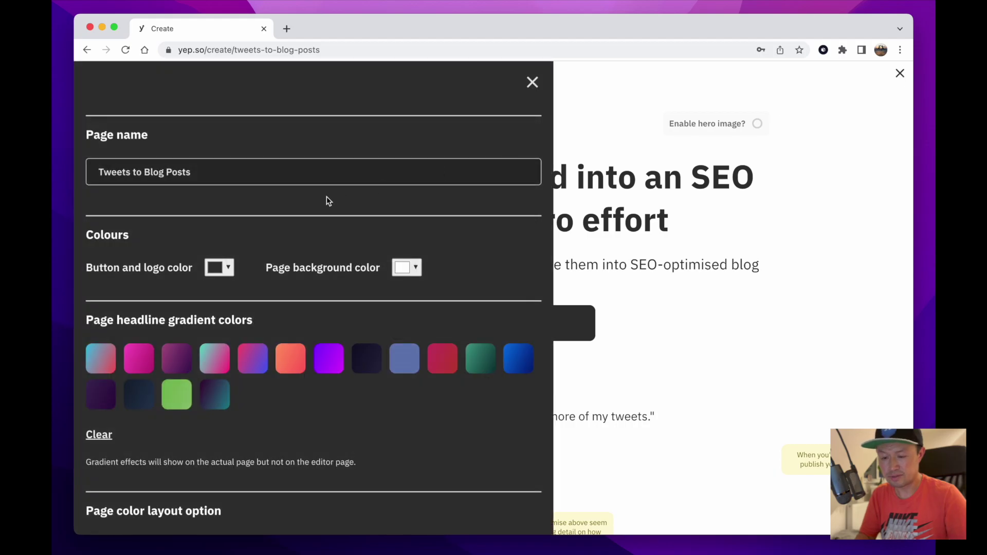
scroll(325, 197, down, 2)
click(216, 233)
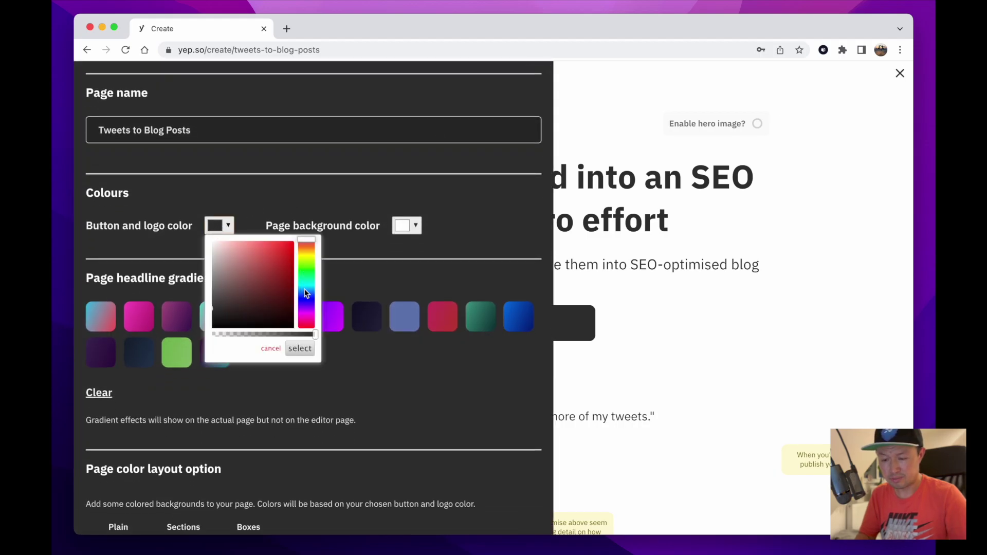
click(306, 308)
click(277, 267)
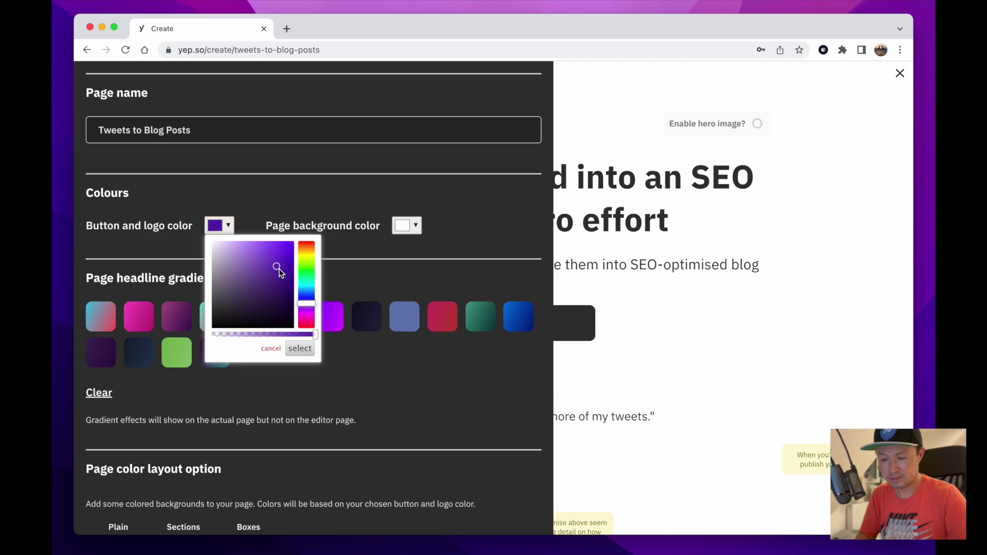
click(286, 281)
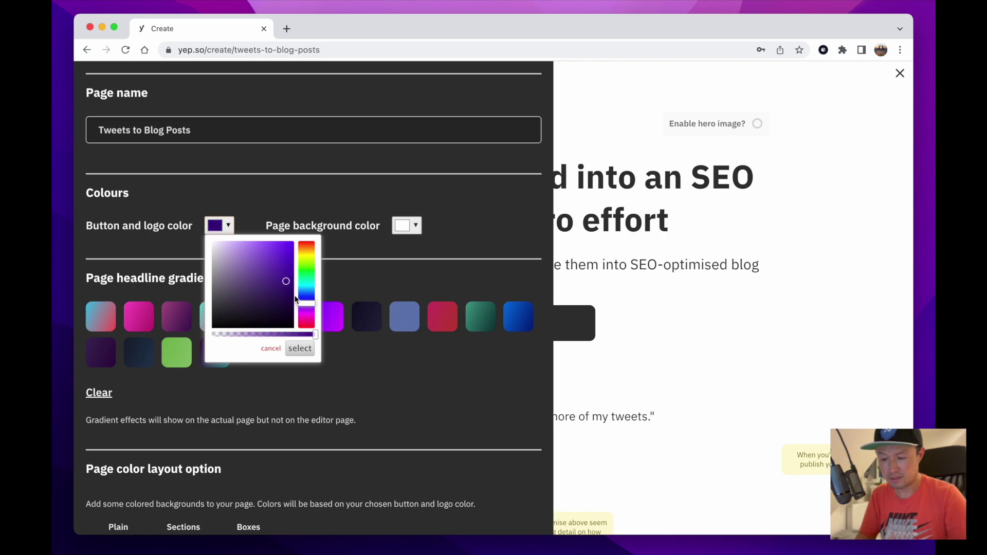
click(312, 310)
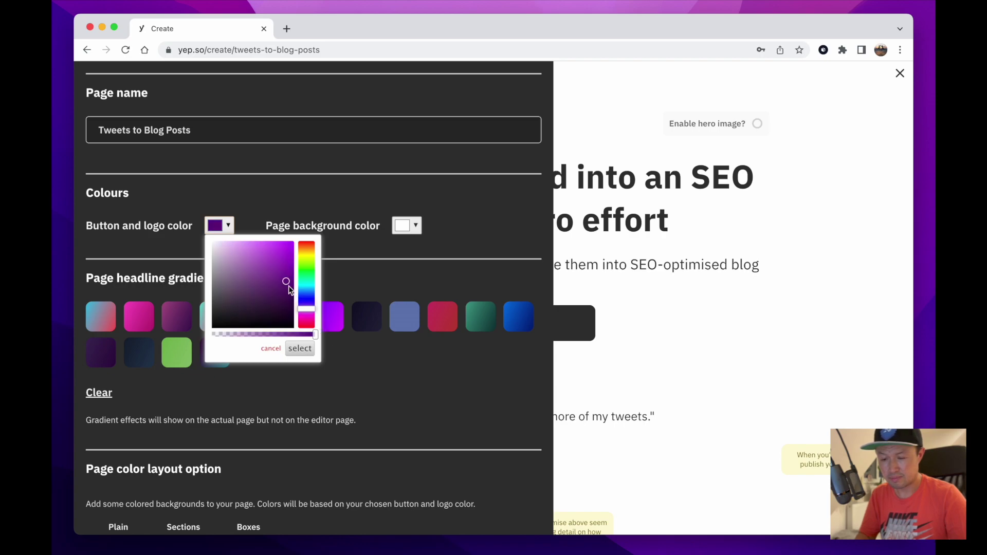
click(283, 262)
Apply the purple headline gradient and close the page settings
click(330, 315)
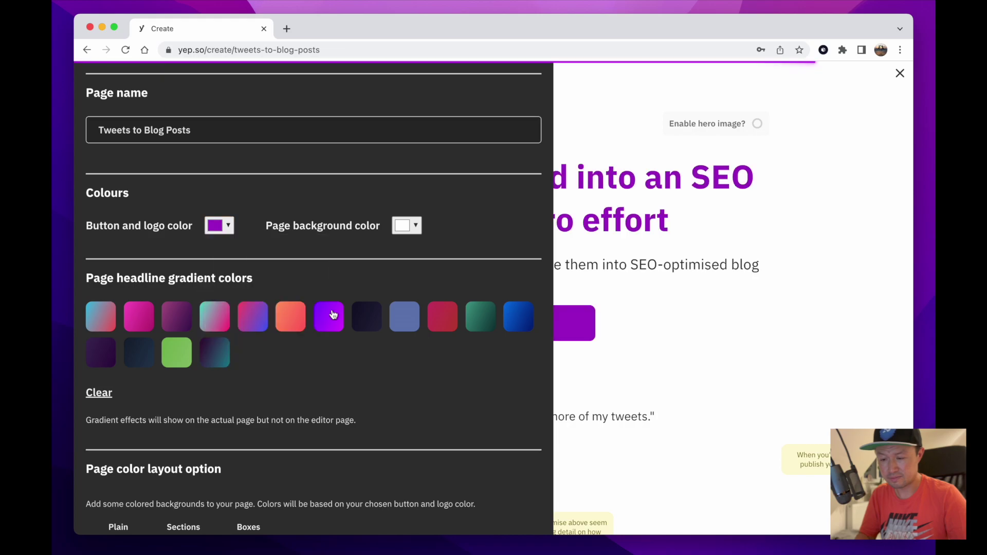
click(576, 197)
scroll(467, 270, down, 10)
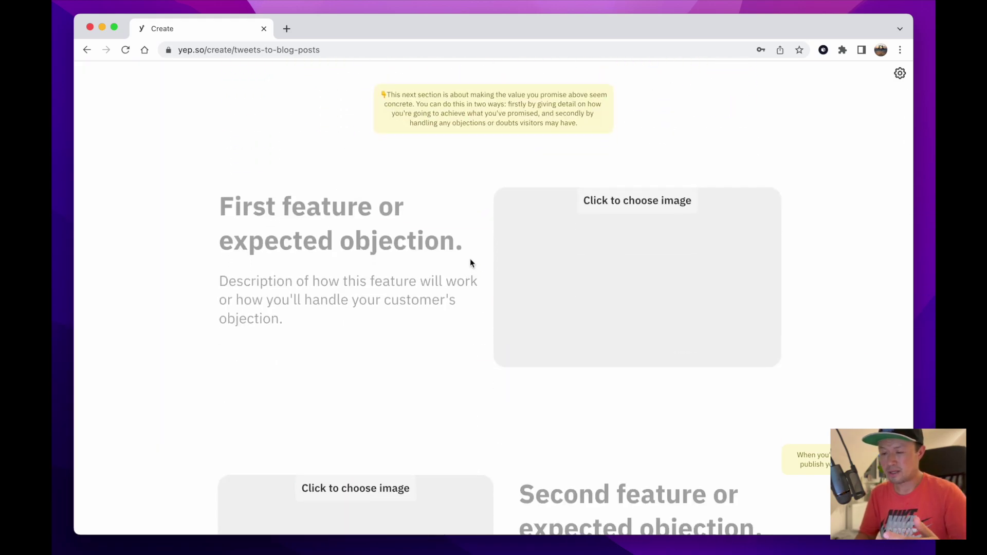
Title the first feature 'Your tweets are being wasted' and describe tweets lasting only 24 hours
scroll(391, 227, down, 5)
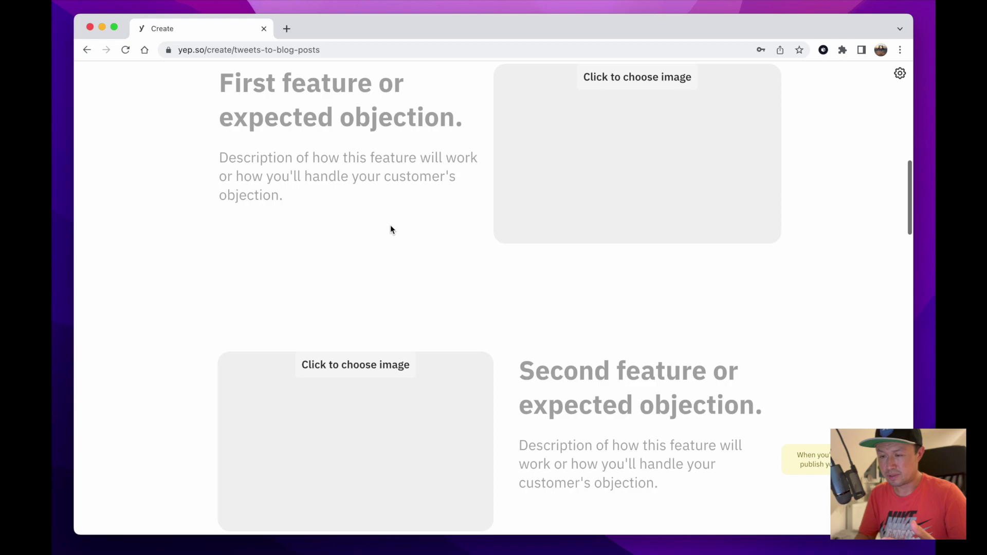
scroll(391, 229, down, 3)
scroll(391, 229, down, 5)
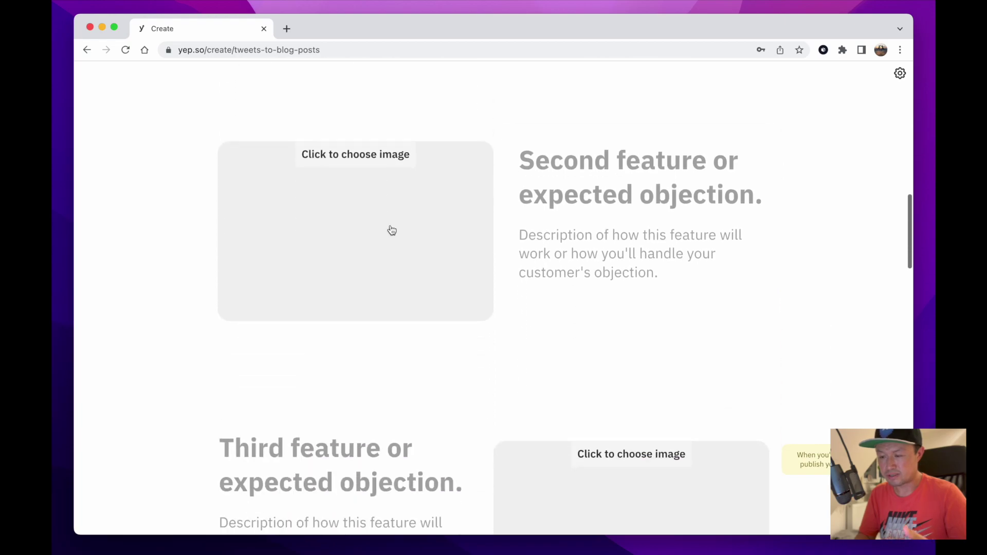
scroll(391, 230, down, 1)
scroll(392, 229, up, 6)
scroll(392, 230, down, 4)
scroll(392, 229, down, 4)
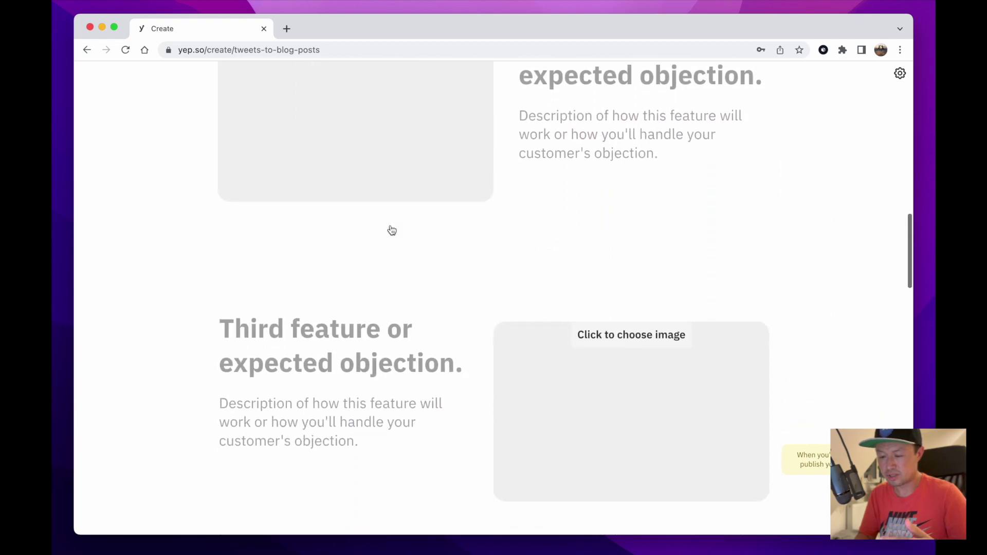
scroll(392, 229, down, 5)
scroll(390, 229, down, 4)
scroll(390, 228, down, 1)
scroll(391, 229, down, 10)
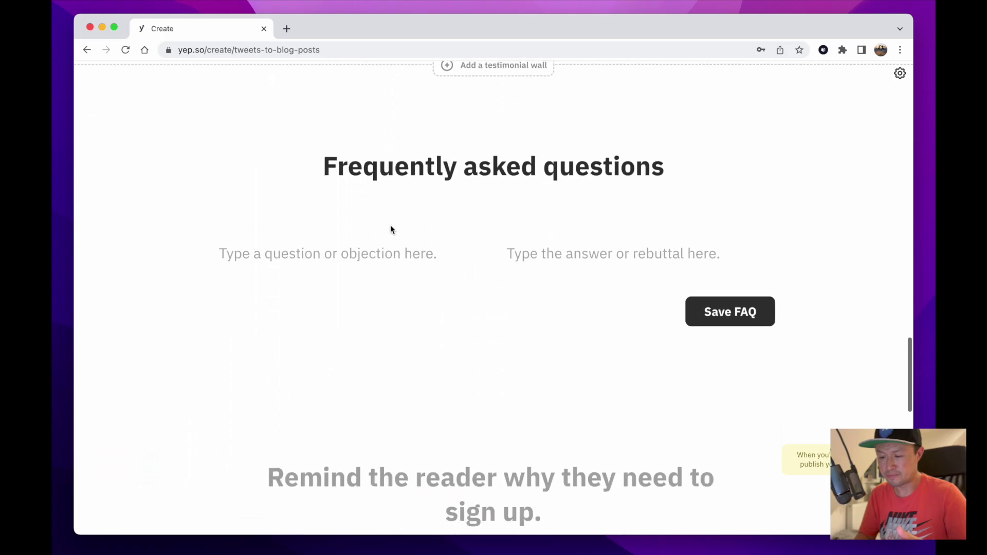
scroll(391, 229, down, 5)
scroll(390, 229, down, 4)
scroll(390, 228, up, 15)
scroll(390, 226, up, 10)
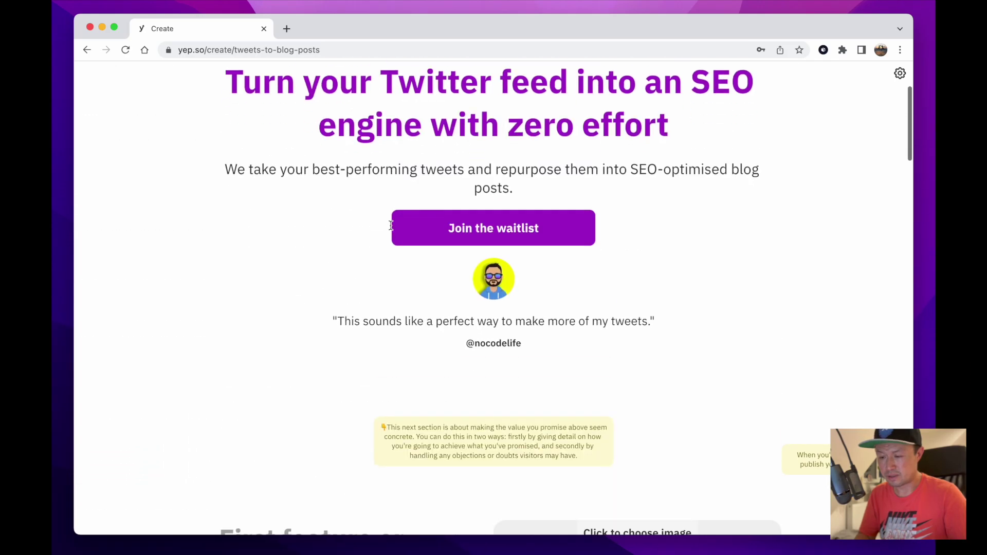
scroll(390, 226, down, 8)
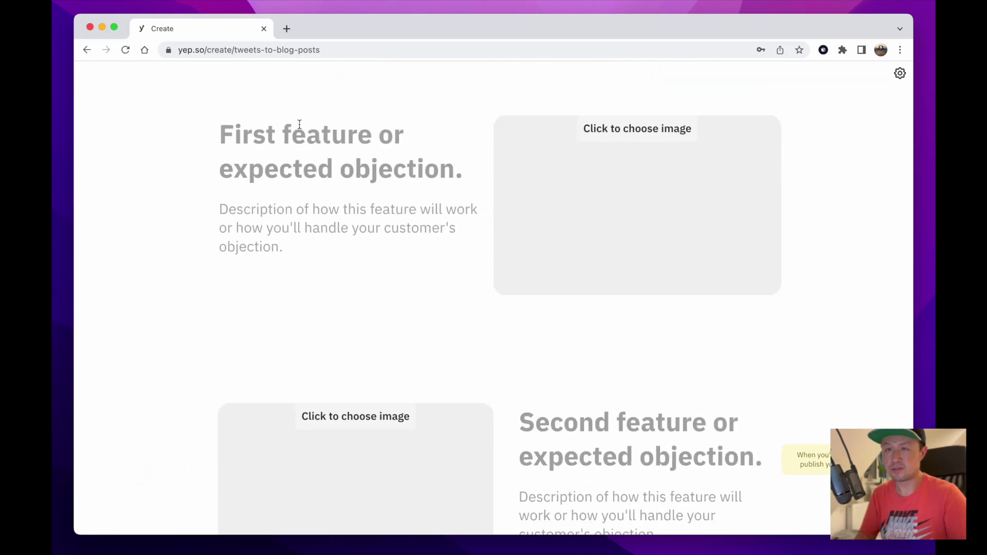
text(You)
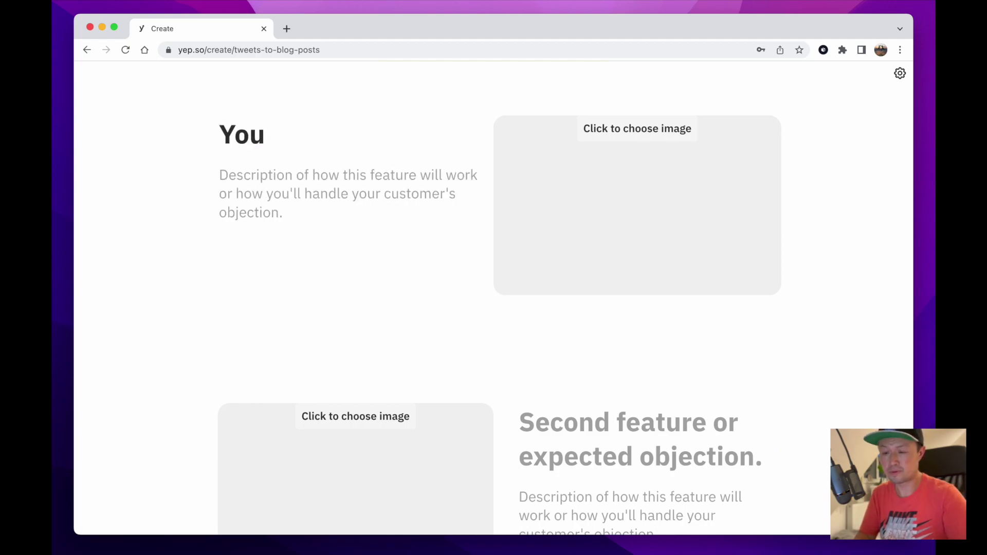
text(r tweets are being wasted)
click(260, 210)
text(They could be a tr)
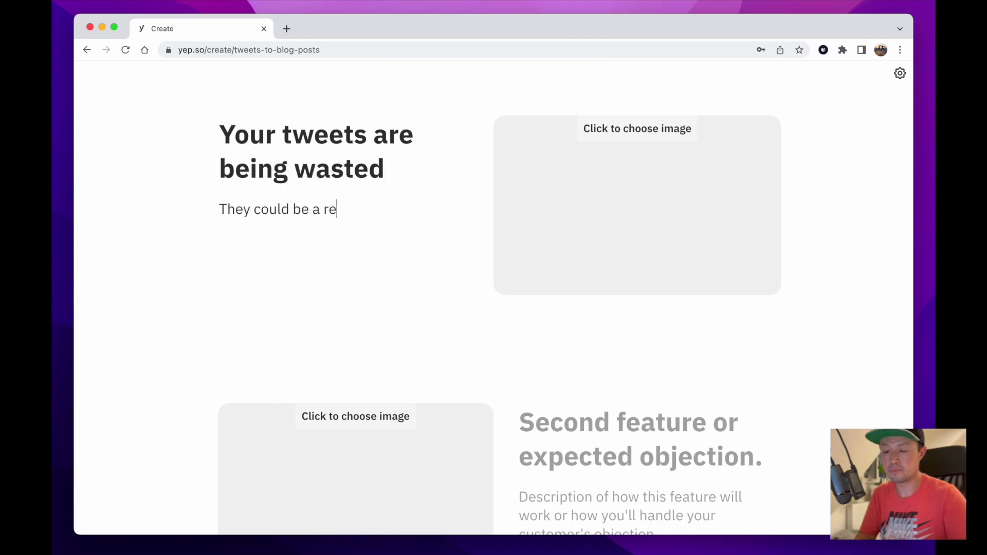
text(affic-generating asset.... but they're only around for)
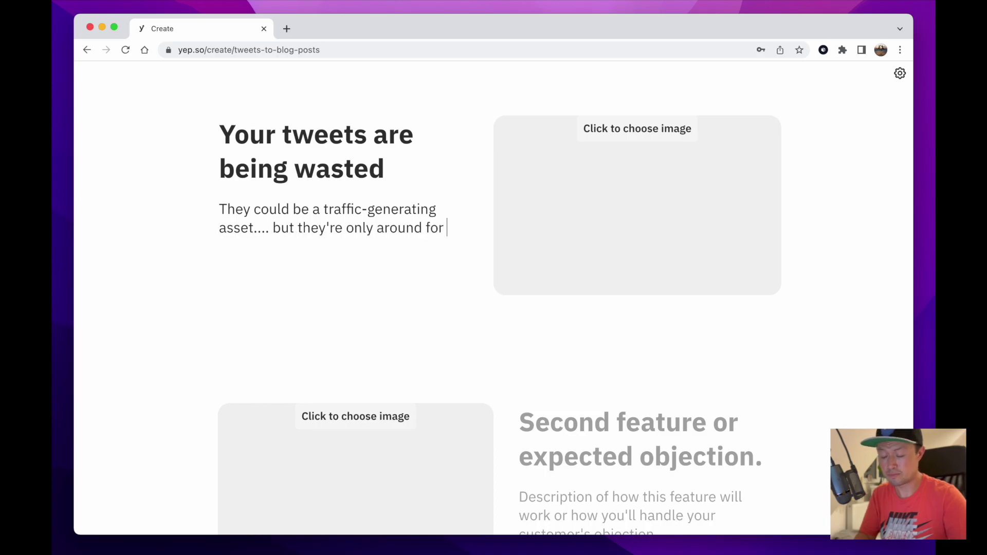
text( 24 hours.)
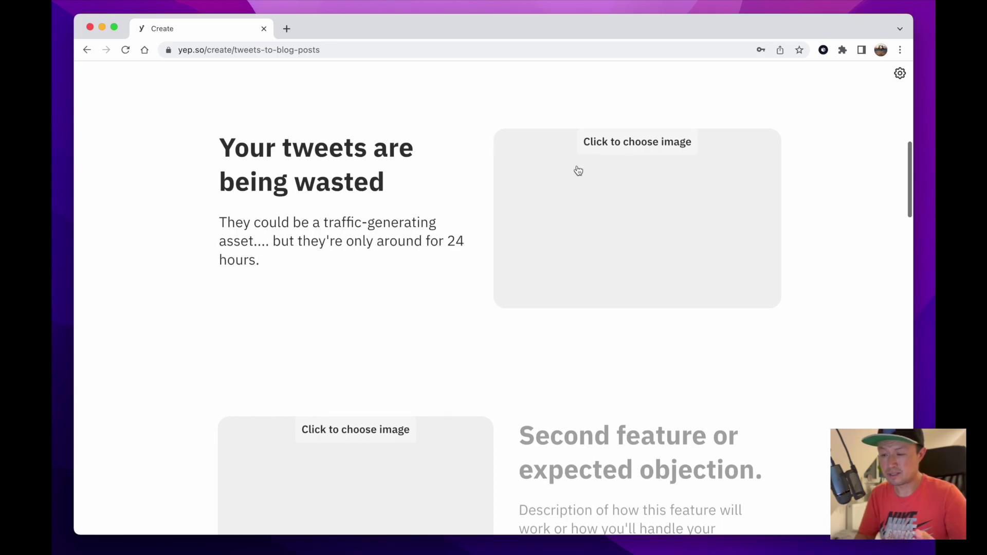
Set the first feature image to a chick emoji found by searching 'bird'
click(653, 152)
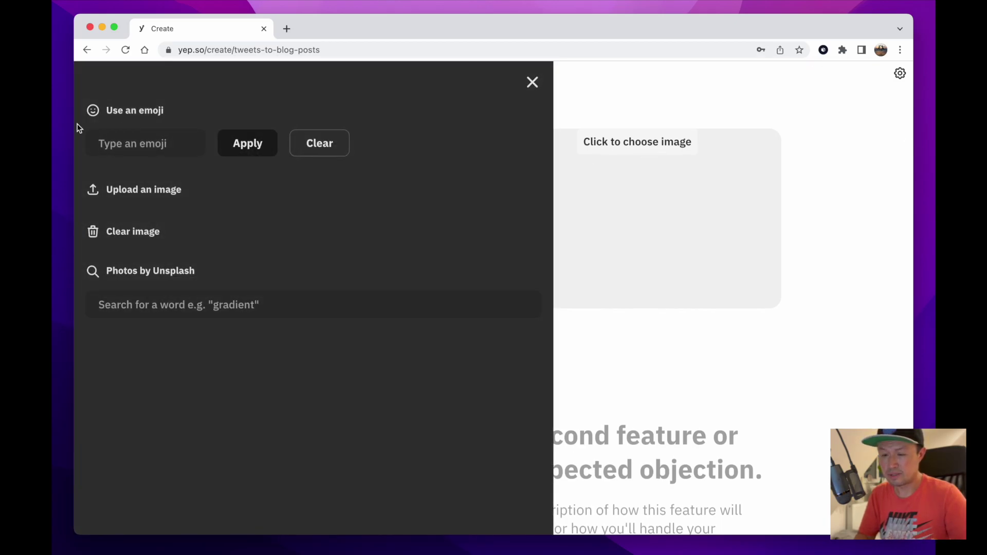
click(112, 139)
key(ctrl+super+space)
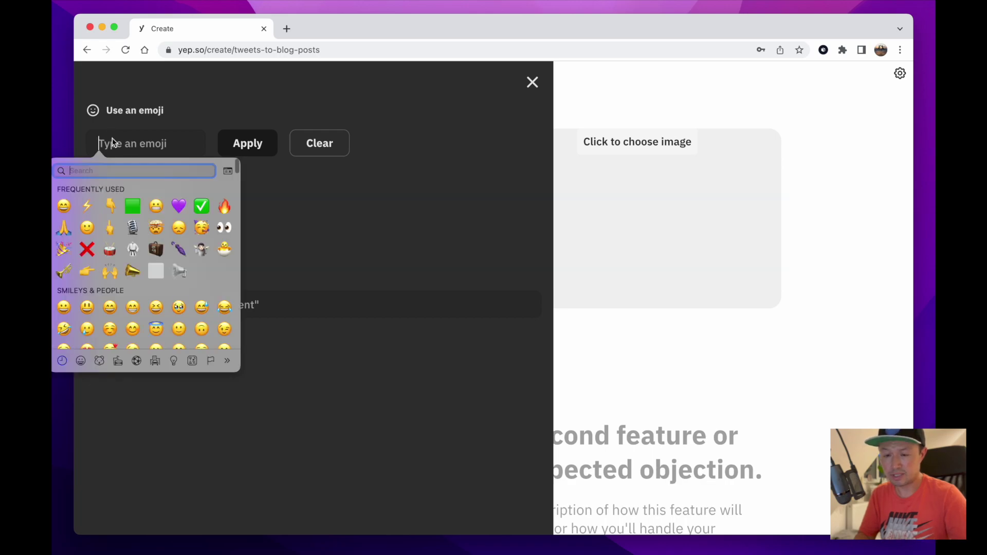
text(bird)
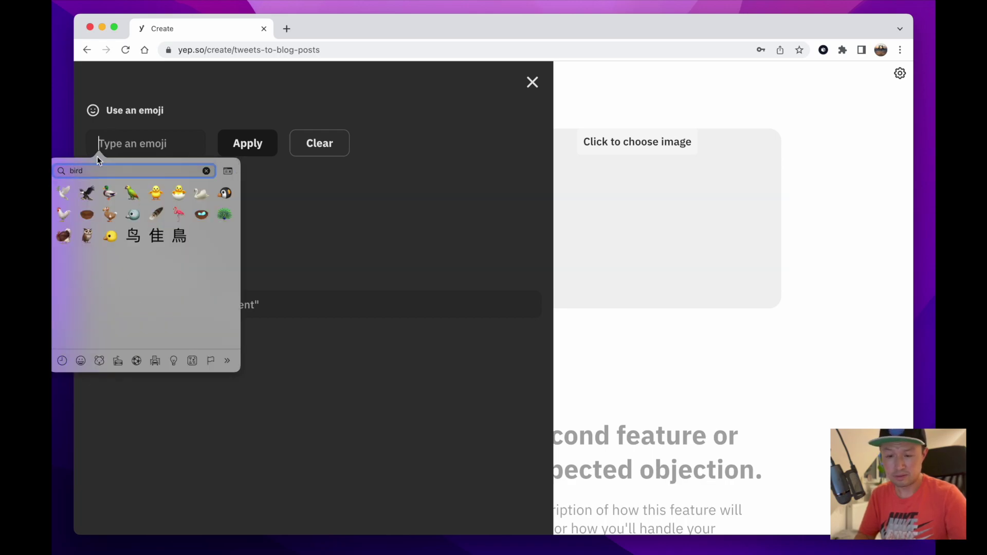
click(157, 192)
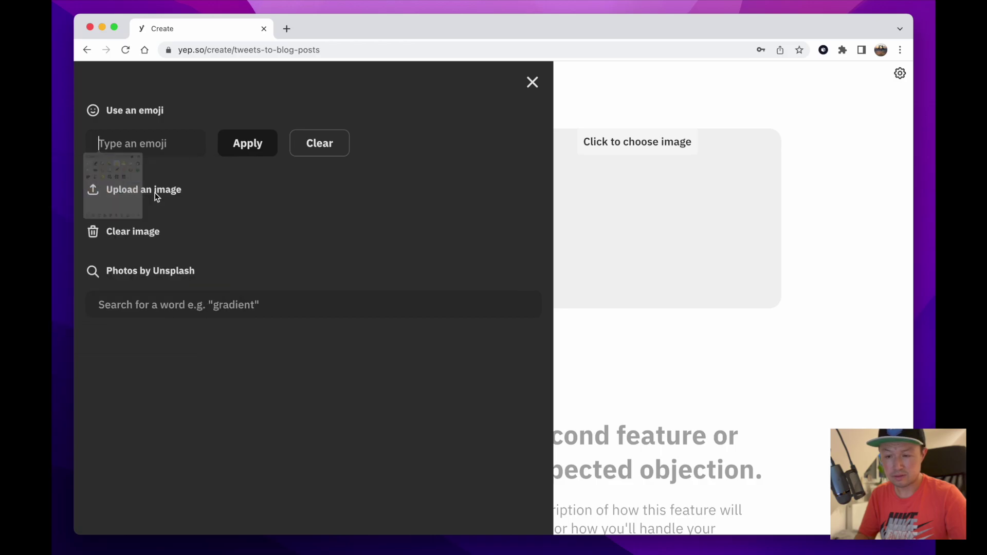
click(241, 144)
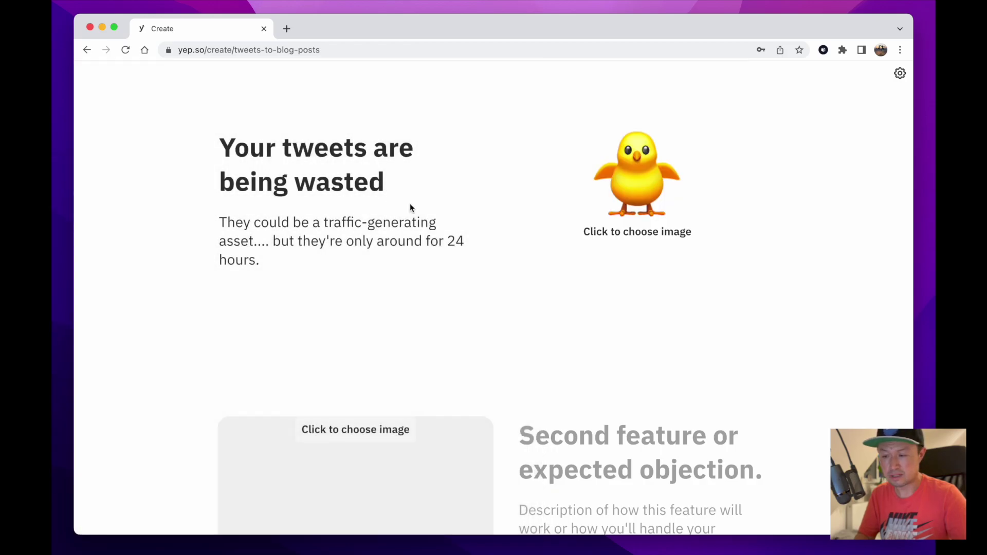
Replace the chick with the Unsplash 'twitter' photo of a hand holding a phone
click(618, 237)
click(322, 149)
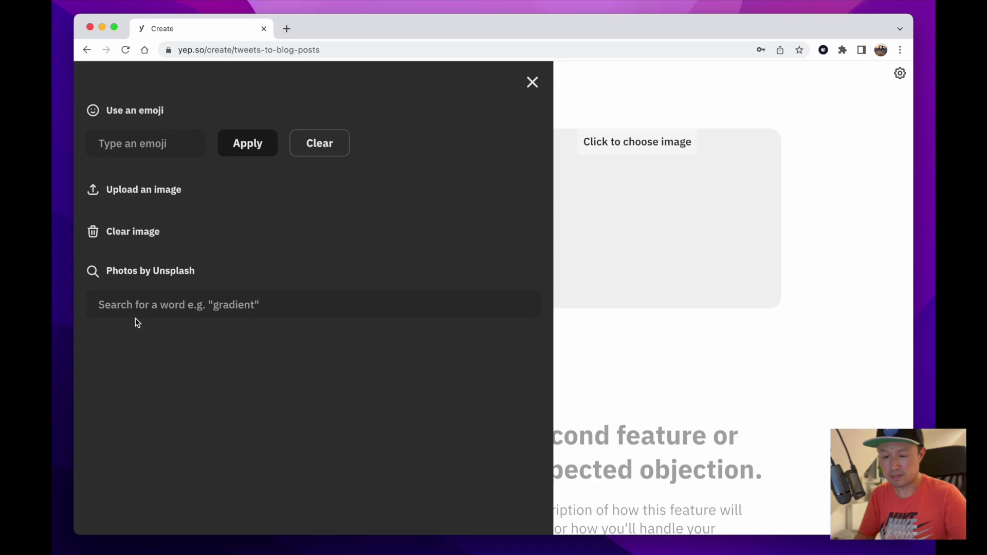
click(147, 309)
text(twit)
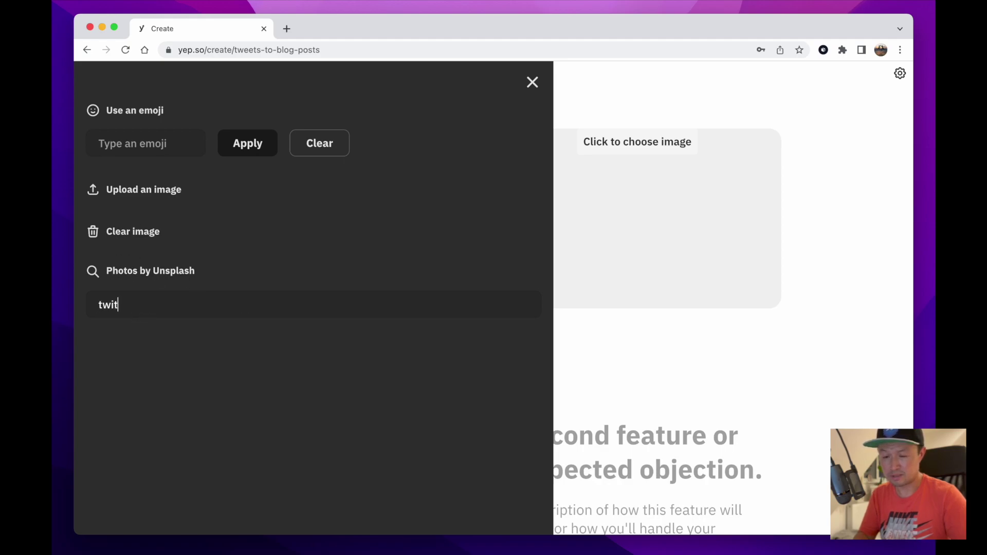
text(ter)
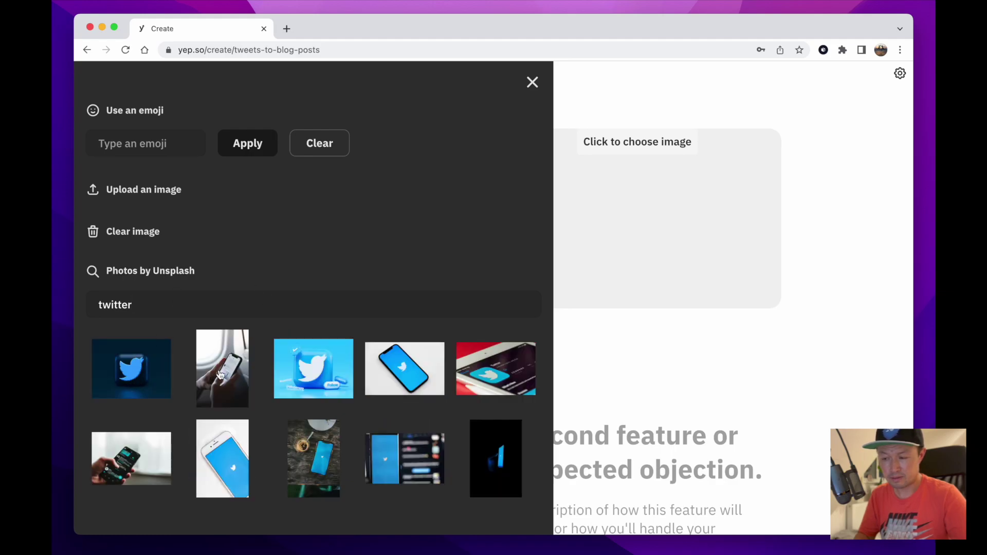
click(220, 373)
Write feature two's 'You do the thinking, we'll do the heavy lifting' heading and description, then search images for 'seo'
scroll(358, 299, down, 5)
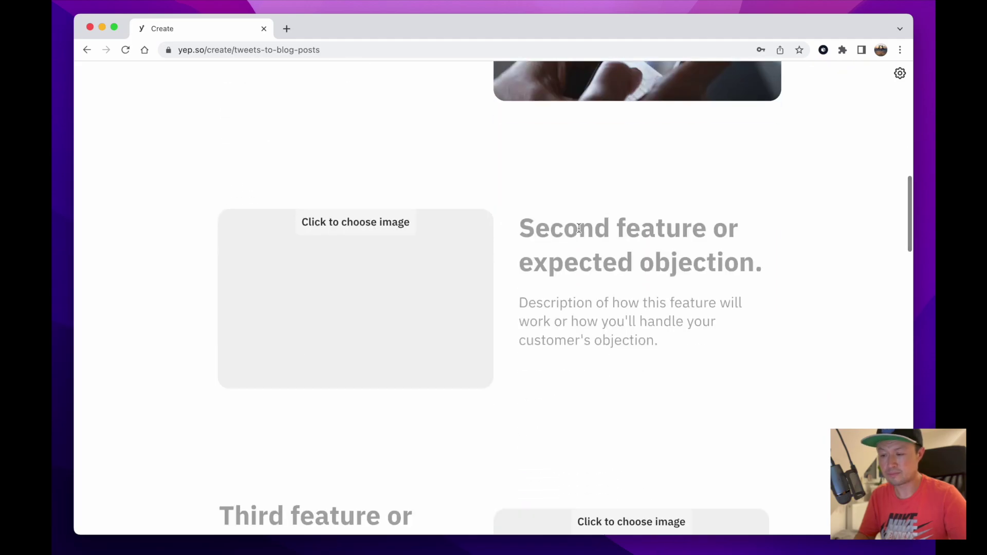
click(627, 228)
text(You do the thinking, we'll do the heavy lifting)
key(Tab)
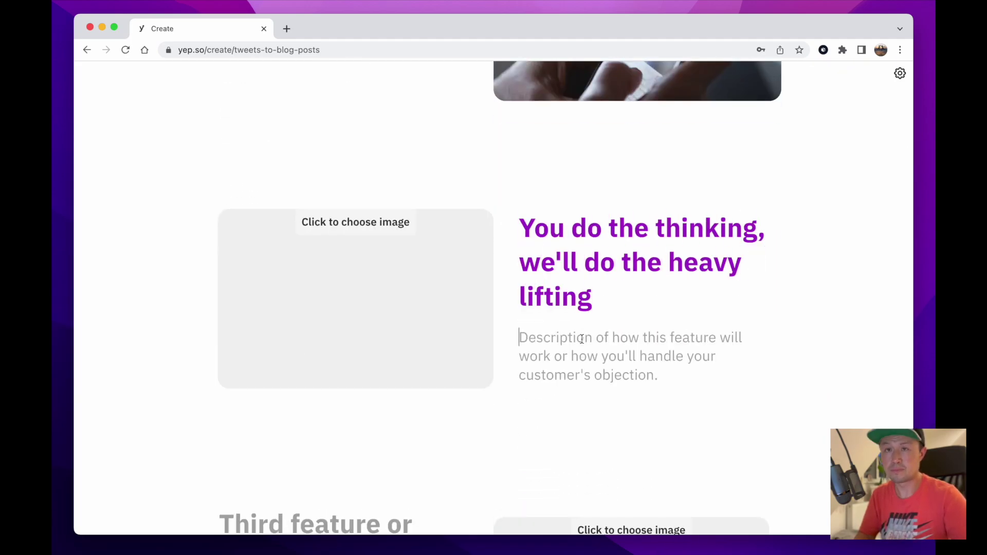
text(Your original thoughts are yours. We'll package t)
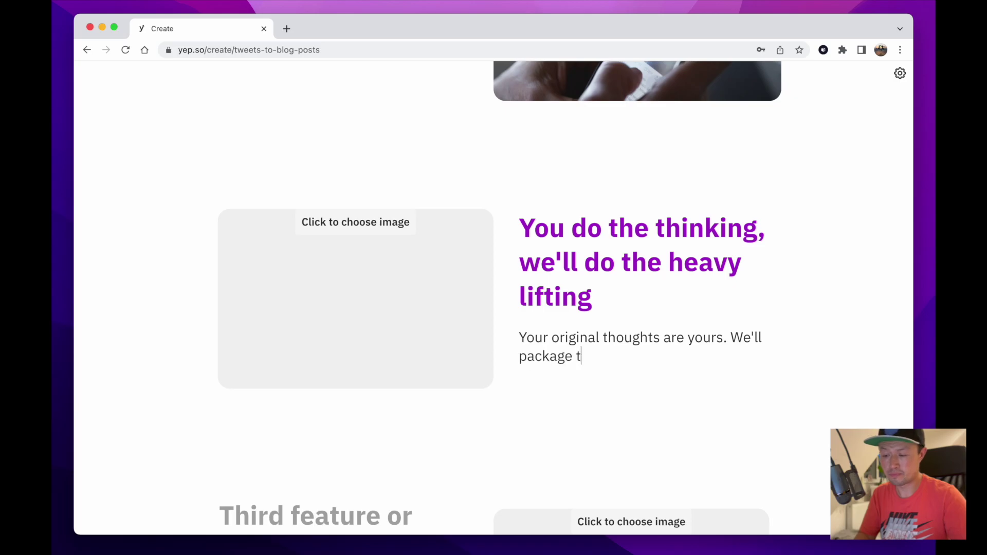
text(hem for search engines, not timelines.)
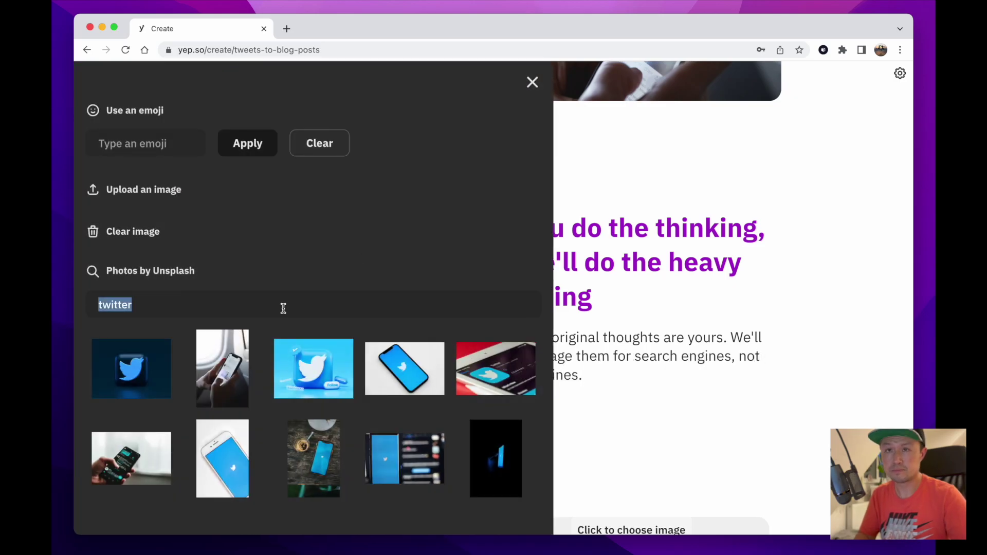
text(seo)
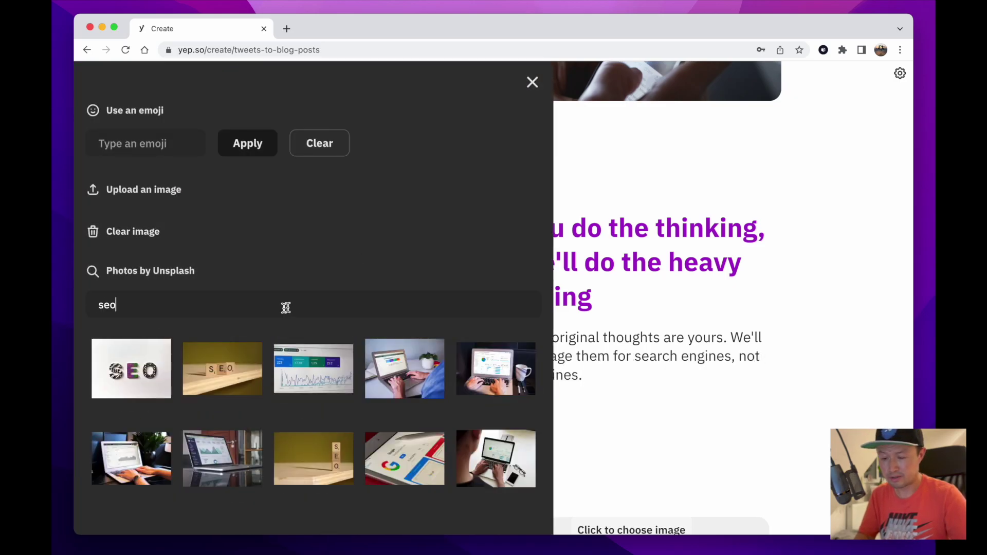
Use the SEO chart photo for feature two; write feature three's 'Build a content empire while you sleep' text
click(327, 368)
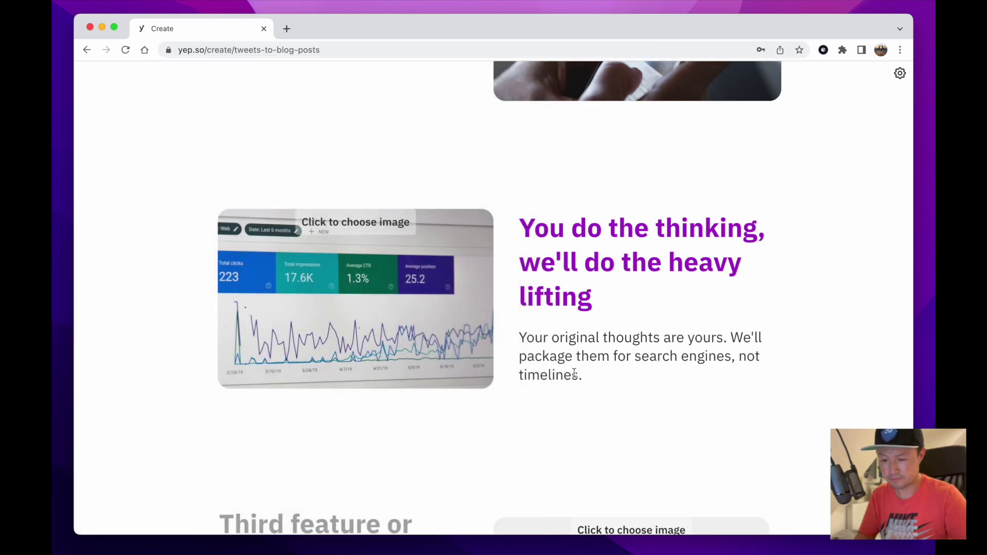
scroll(572, 376, down, 5)
click(405, 270)
text(Build a content empire while y)
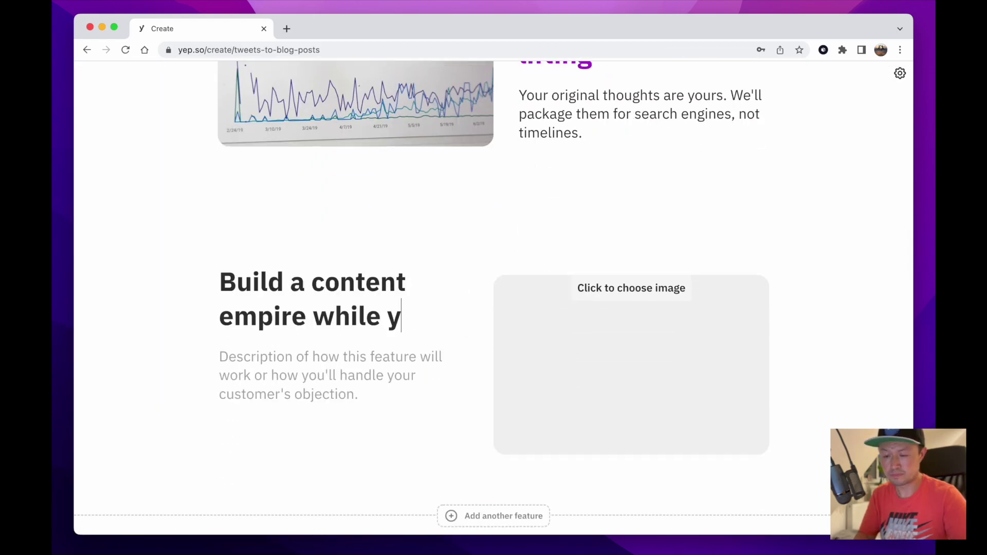
text(ou sleep)
key(Tab)
text(Month-after-month )
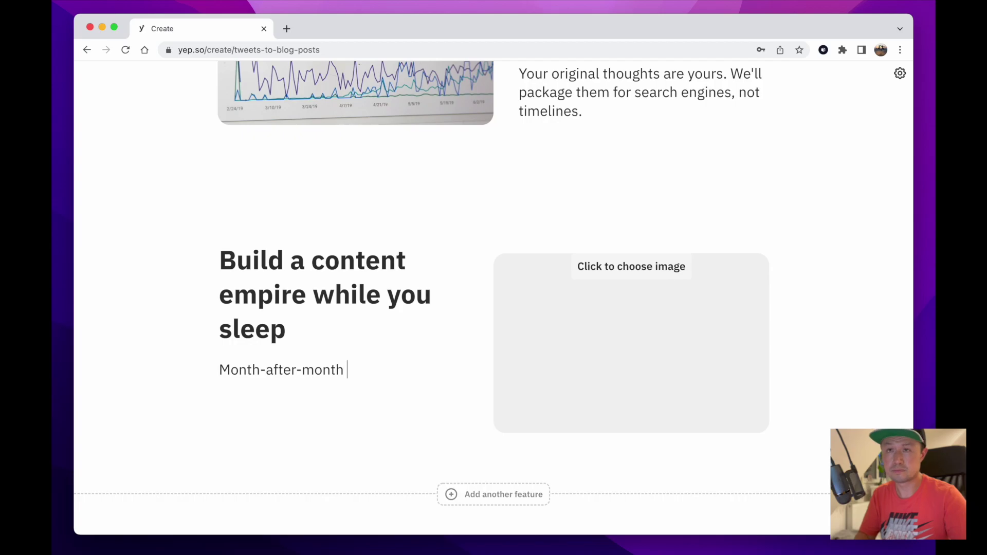
text(your content will generate clicks and leads for your website.)
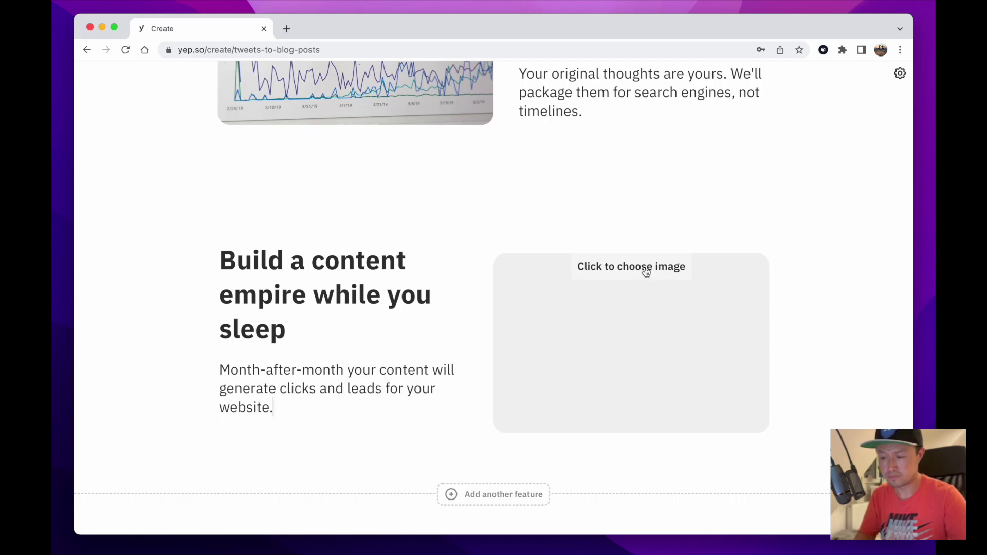
Search Unsplash for 'sleeping' and use the sleeping-woman photo for the third feature
click(646, 271)
text(sleeping)
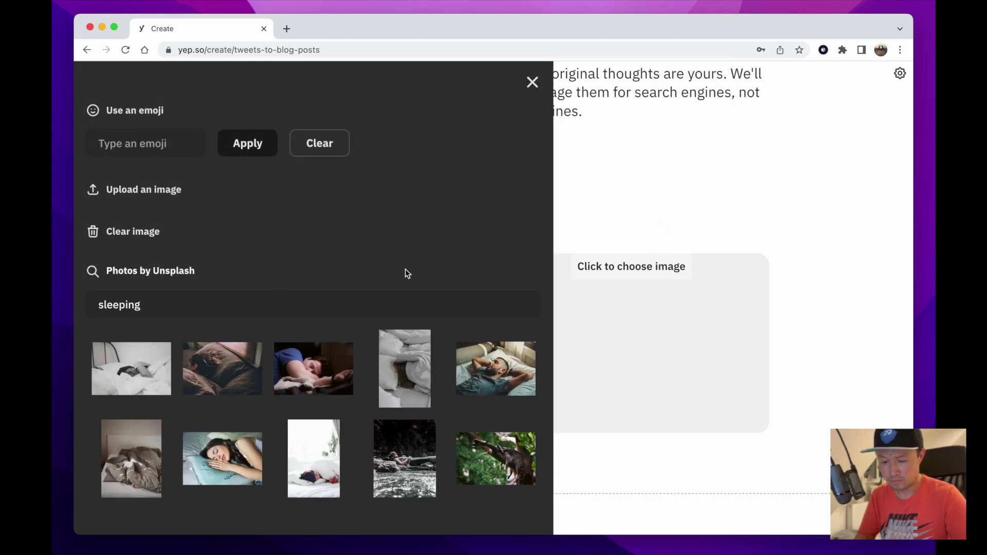
scroll(400, 278, down, 1)
scroll(329, 360, down, 1)
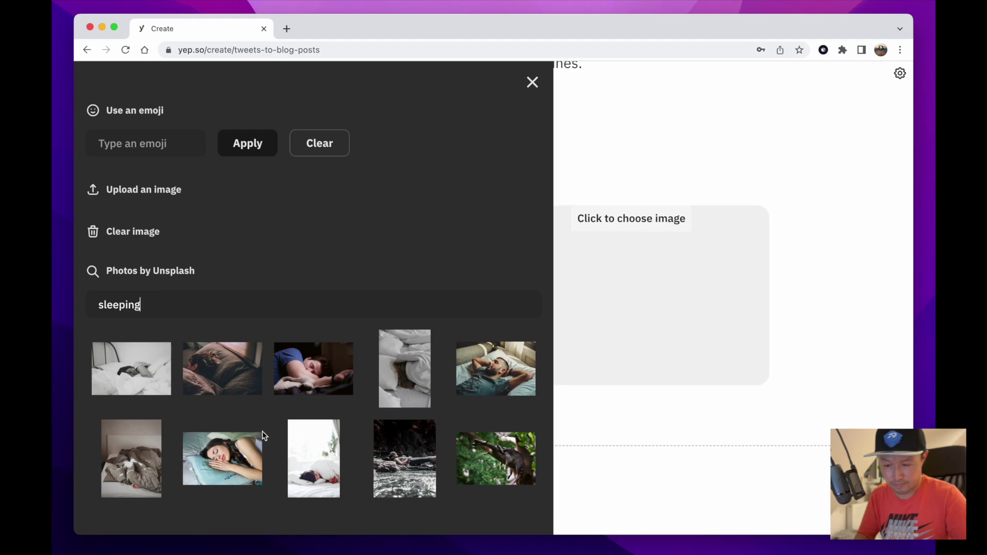
click(238, 463)
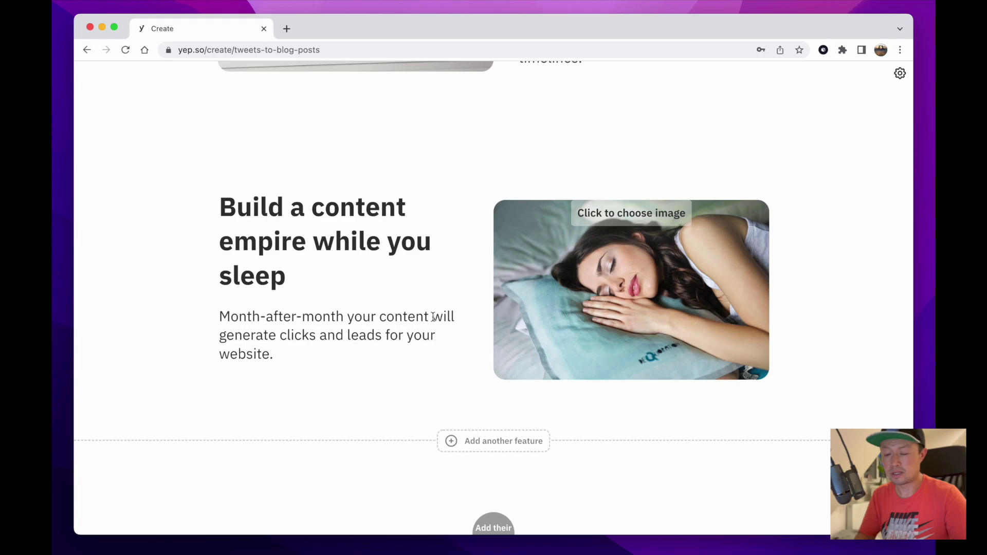
Title the closing sign-up section 'Make more of your tweets'
scroll(442, 313, down, 5)
scroll(467, 230, down, 2)
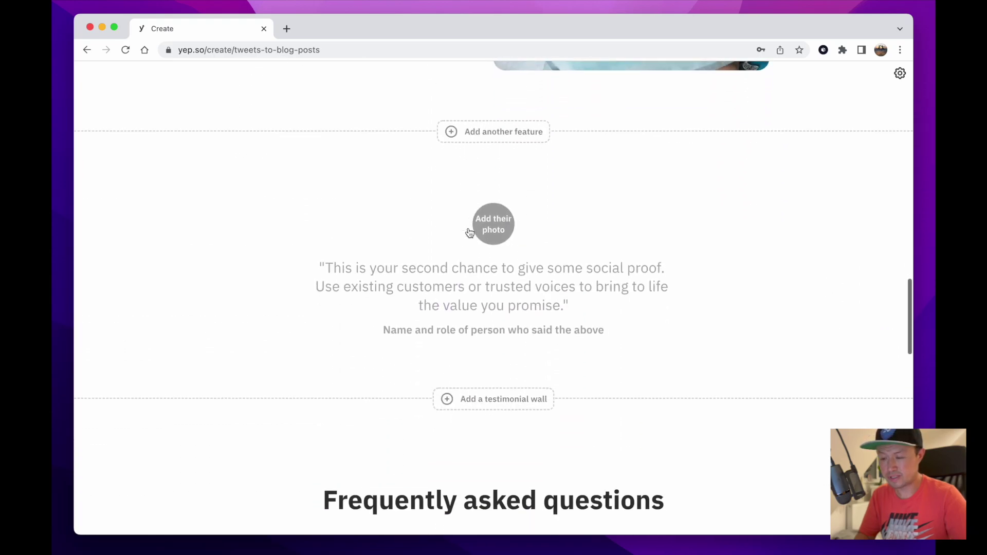
scroll(416, 257, down, 2)
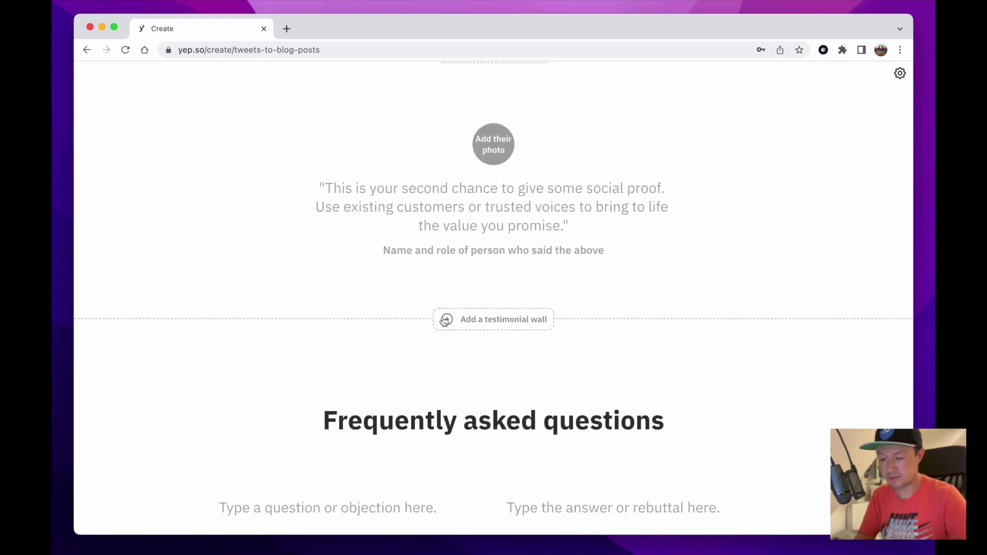
scroll(443, 315, down, 4)
scroll(443, 315, down, 2)
scroll(360, 232, down, 1)
scroll(316, 174, up, 1)
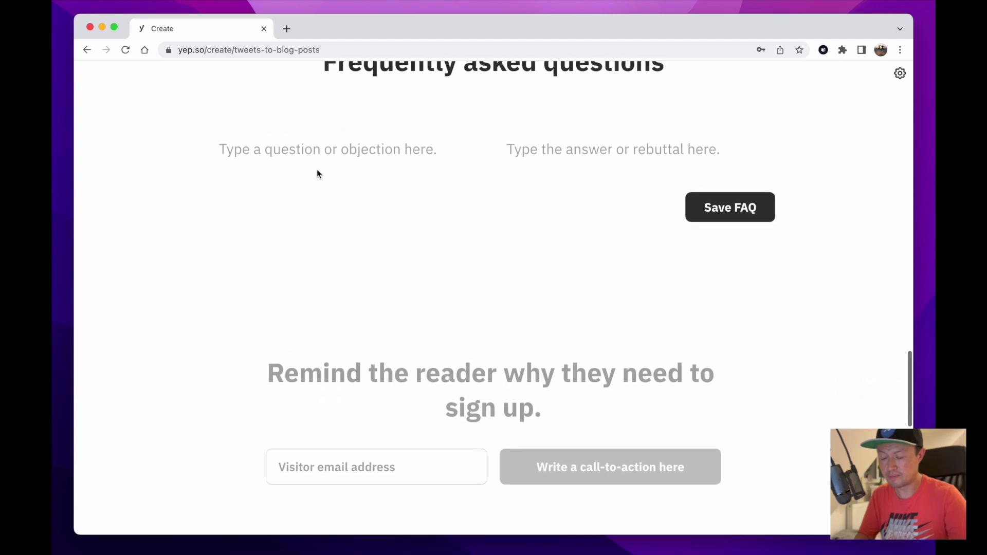
scroll(316, 174, up, 1)
scroll(462, 193, down, 7)
scroll(461, 193, up, 4)
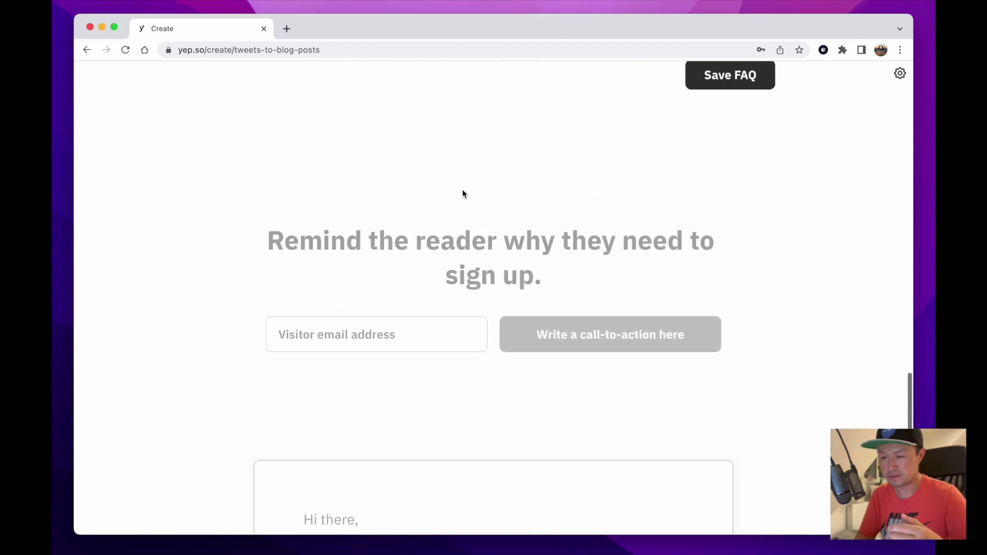
click(494, 242)
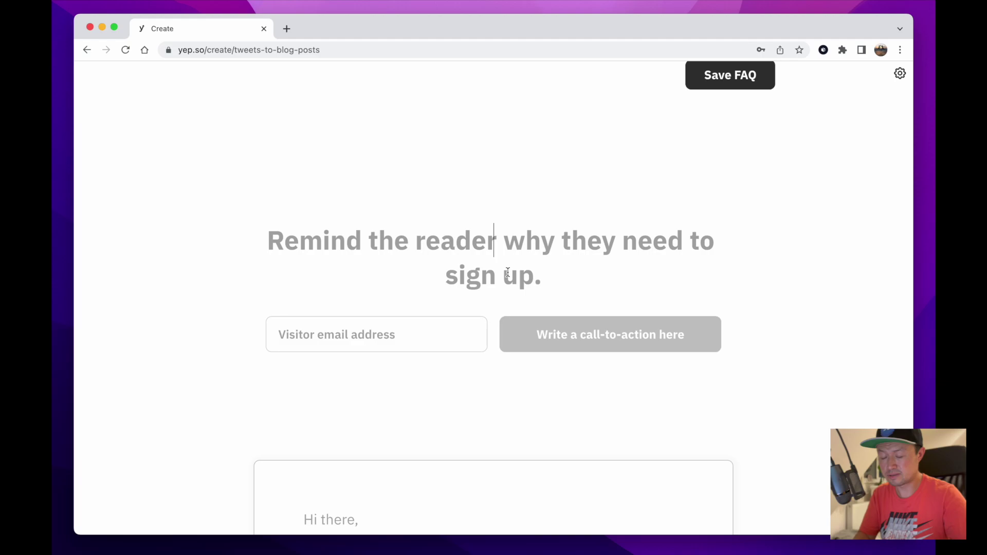
text(Make more of your tweets)
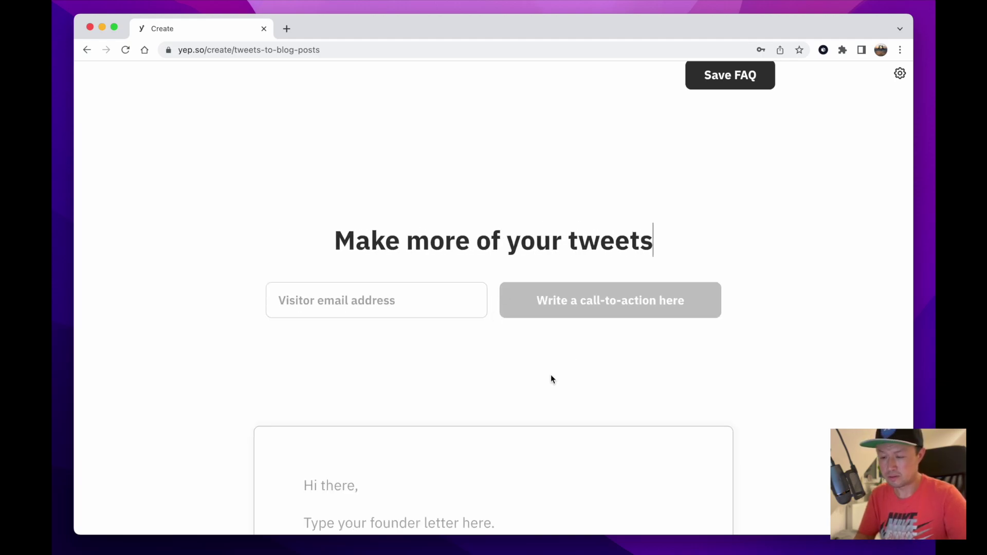
Set the closing button to 'Join the waitlist' and review the draft top to bottom
click(610, 300)
text(Join the waitlist)
scroll(422, 301, down, 4)
scroll(422, 300, down, 3)
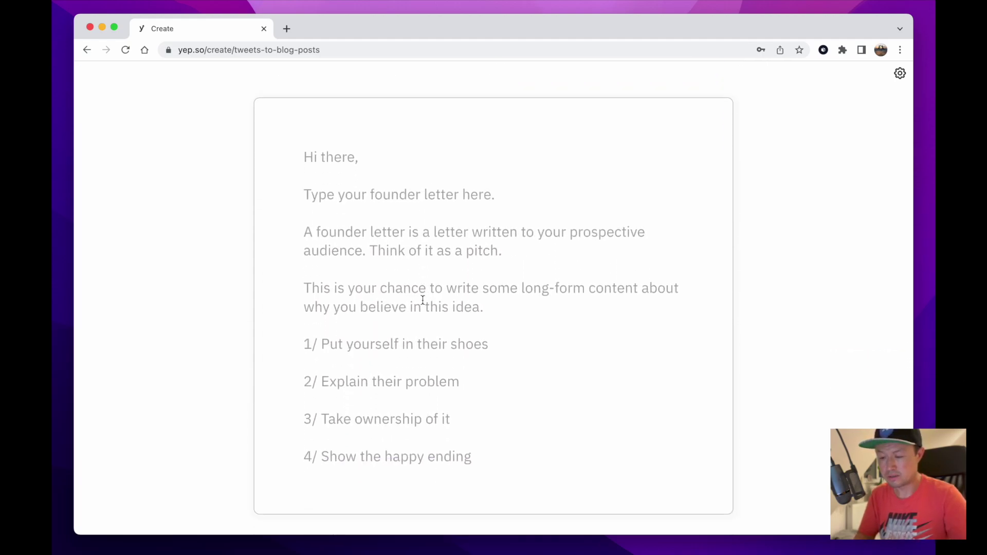
scroll(423, 300, down, 3)
scroll(423, 300, up, 5)
scroll(423, 300, up, 5)
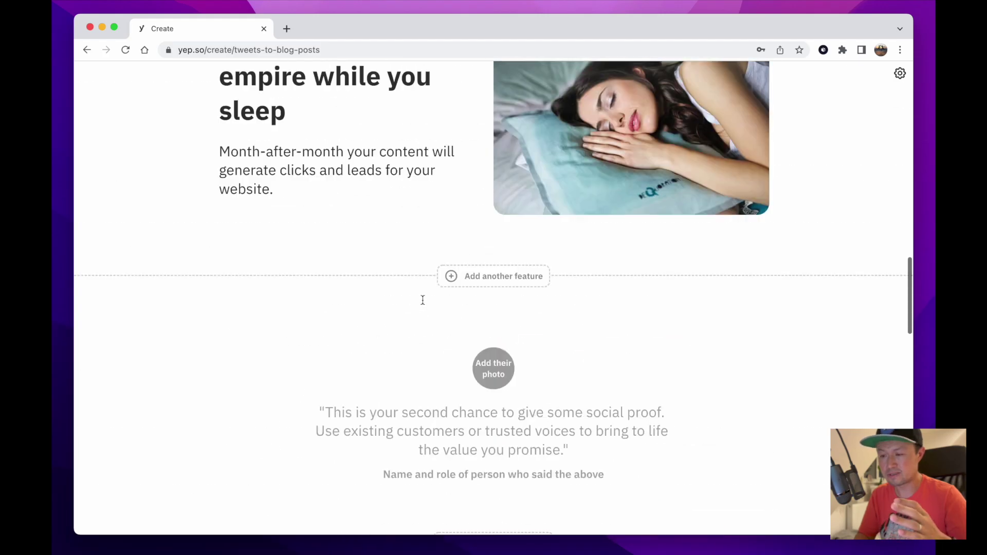
scroll(423, 300, up, 5)
scroll(423, 300, up, 5)
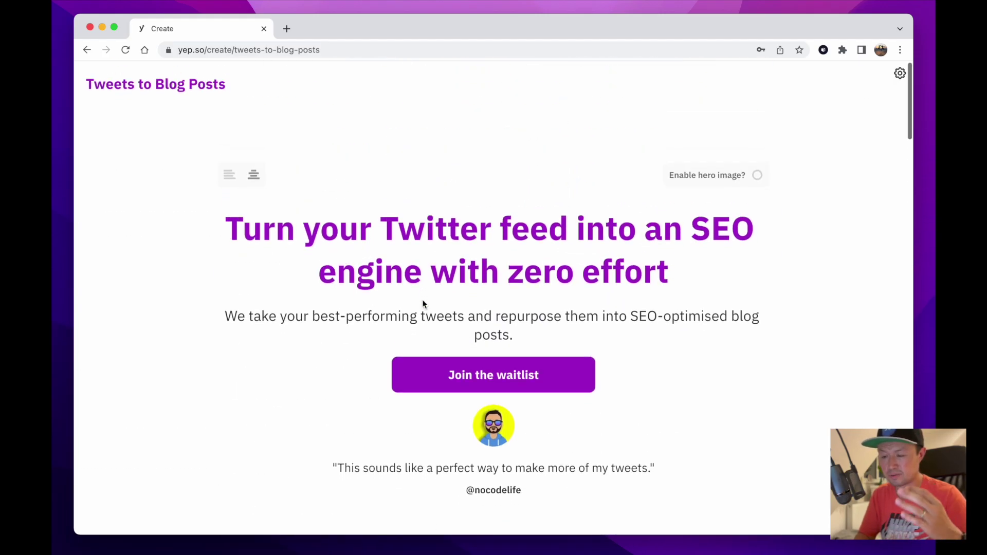
scroll(423, 303, down, 3)
scroll(422, 304, down, 5)
scroll(423, 303, up, 6)
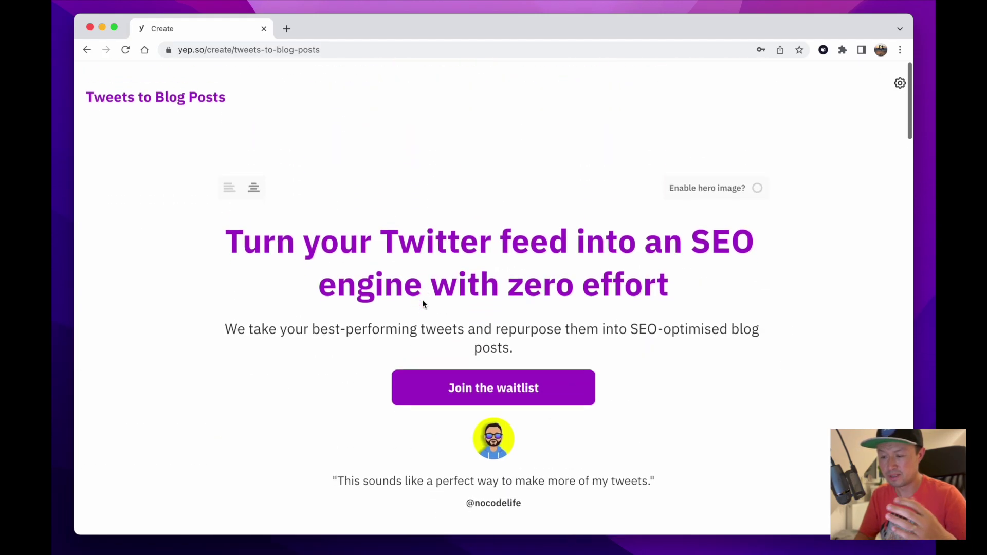
scroll(422, 304, down, 6)
scroll(422, 303, down, 1)
scroll(423, 305, up, 10)
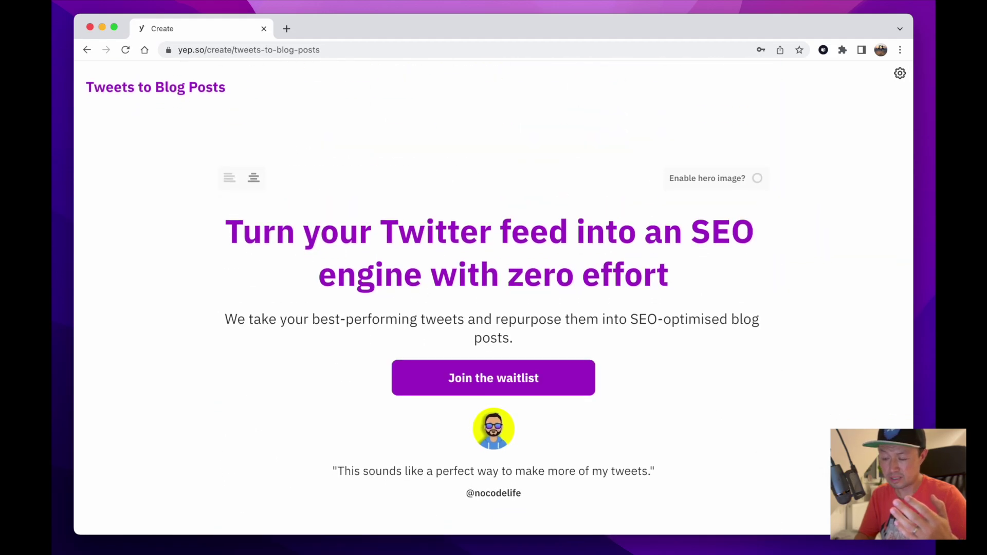
Publish the page as Public (everyone), copy its live link, and dismiss the congratulations message
click(899, 73)
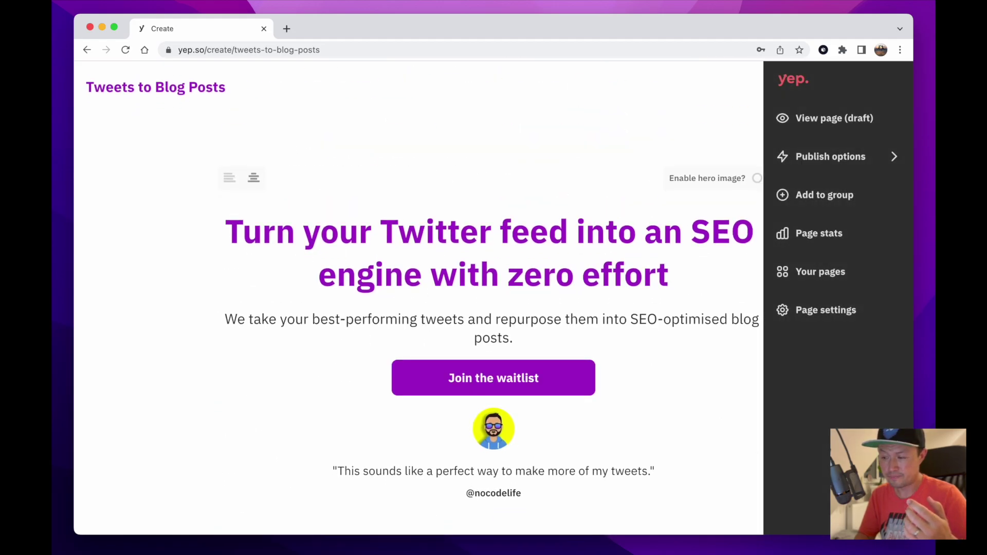
click(872, 159)
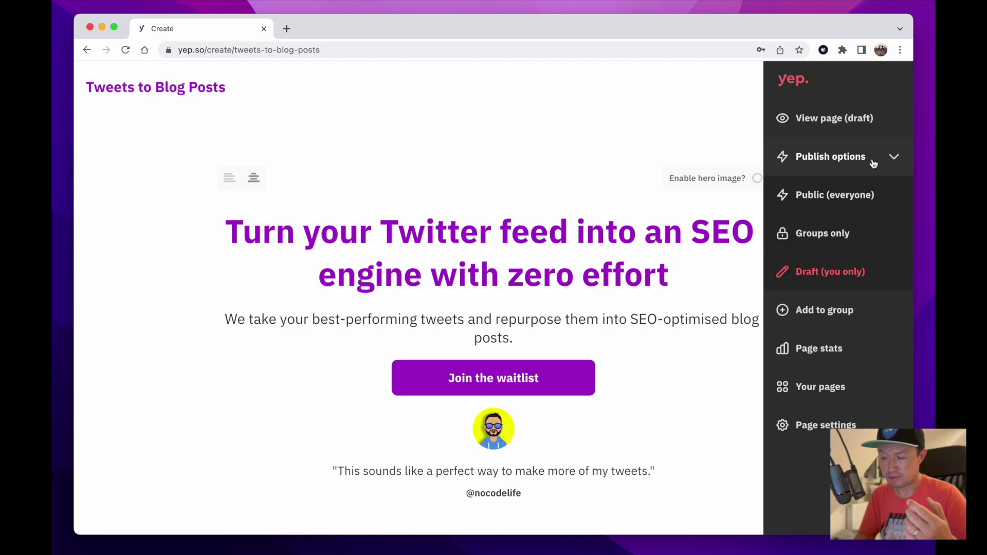
click(813, 205)
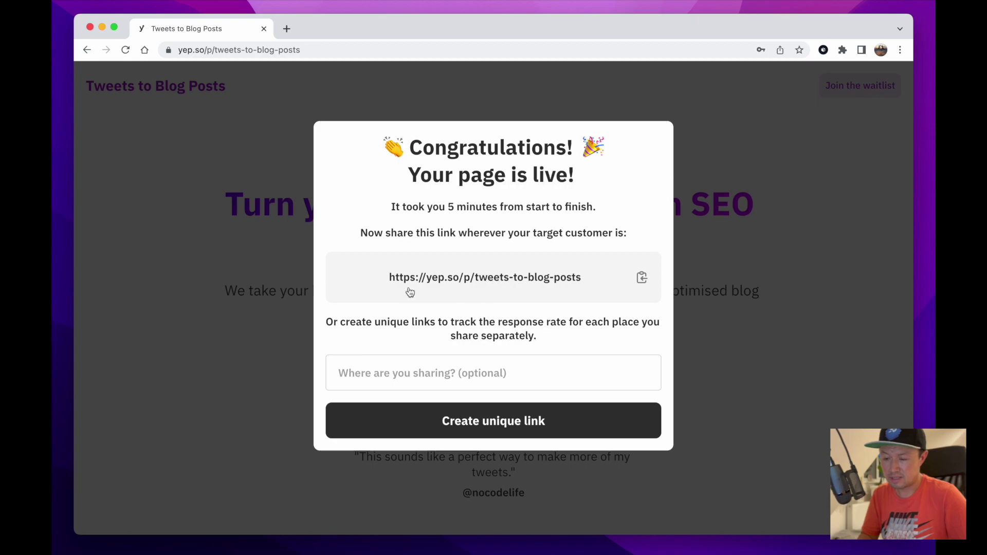
click(642, 279)
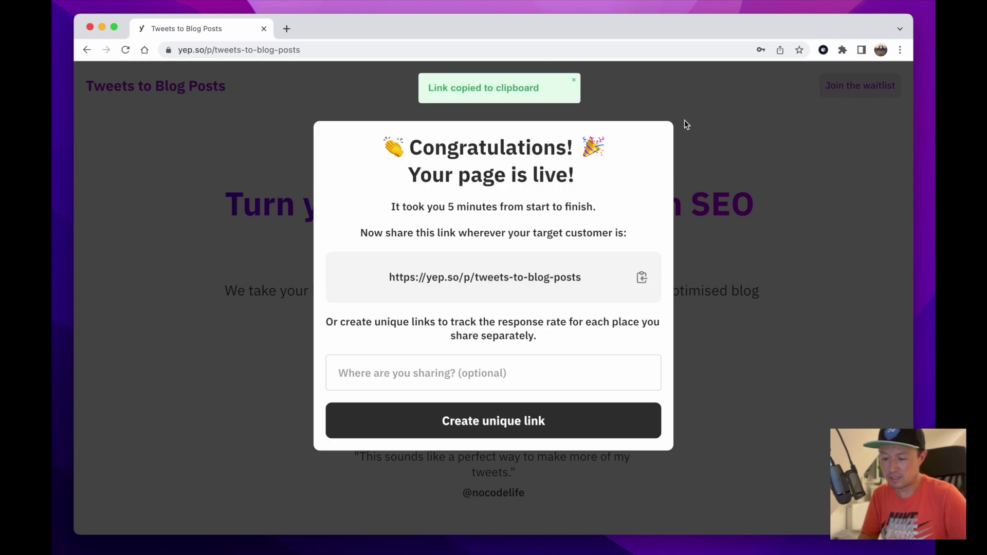
click(806, 258)
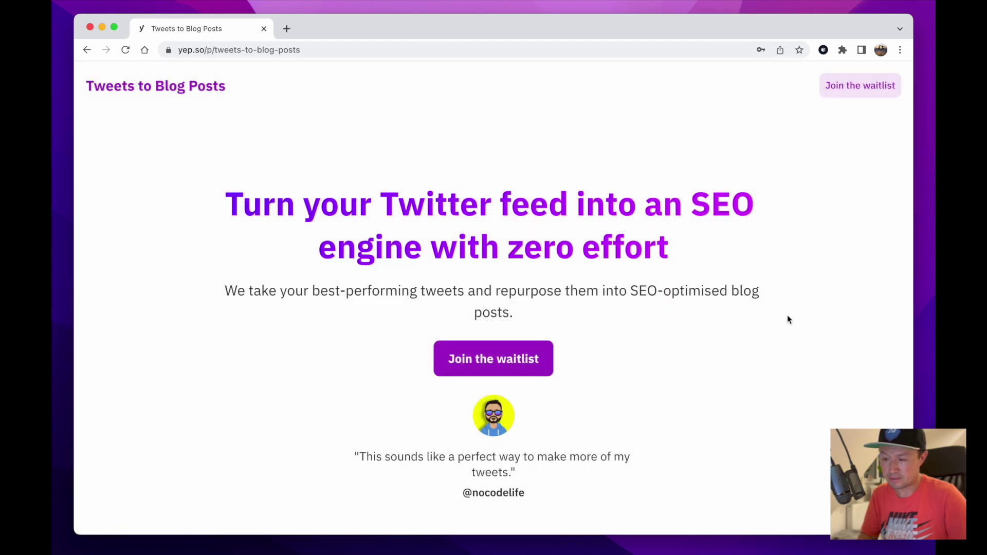
Scroll through the live Tweets to Blog Posts page at full desktop width
scroll(787, 315, down, 3)
scroll(787, 316, down, 3)
scroll(787, 316, up, 6)
scroll(788, 319, down, 1)
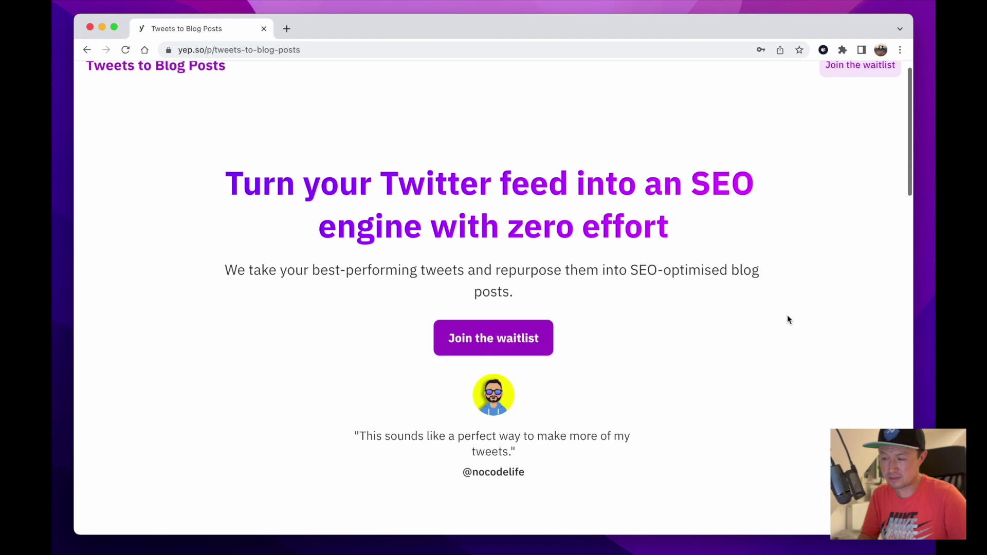
scroll(787, 320, down, 2)
scroll(788, 320, down, 5)
scroll(787, 320, down, 4)
scroll(787, 319, down, 3)
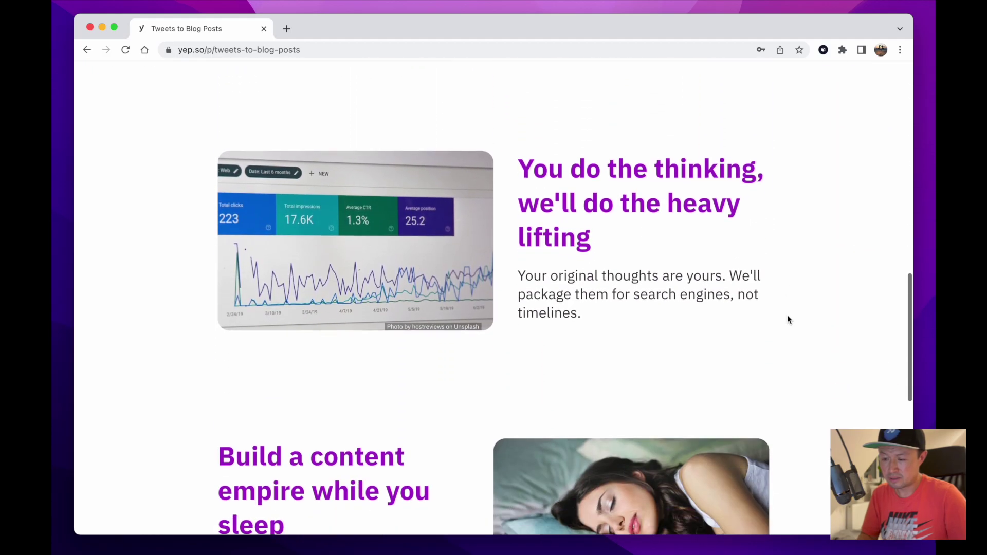
scroll(788, 319, down, 5)
scroll(788, 320, down, 5)
scroll(788, 319, up, 2)
scroll(787, 319, up, 10)
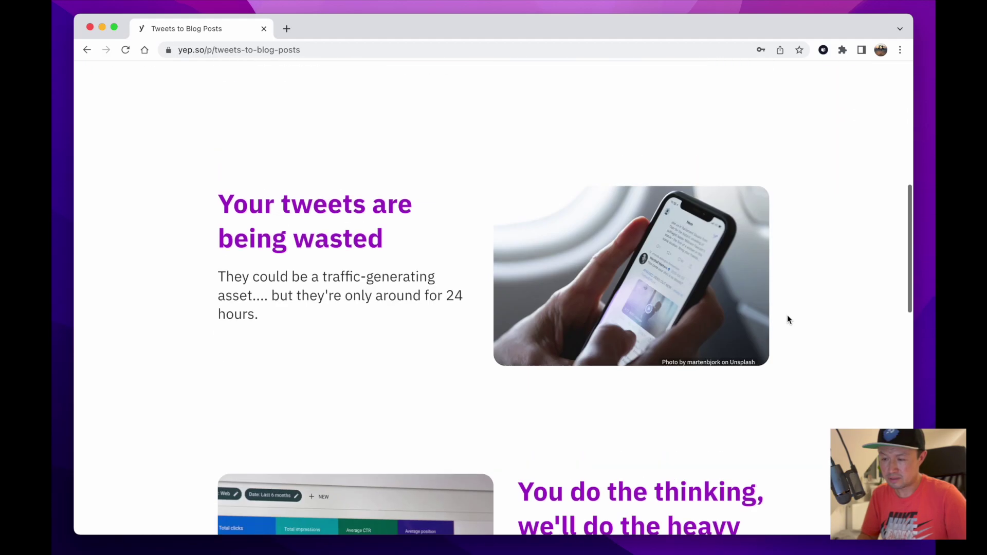
scroll(788, 319, up, 5)
scroll(788, 319, down, 15)
scroll(787, 320, up, 15)
scroll(787, 320, down, 15)
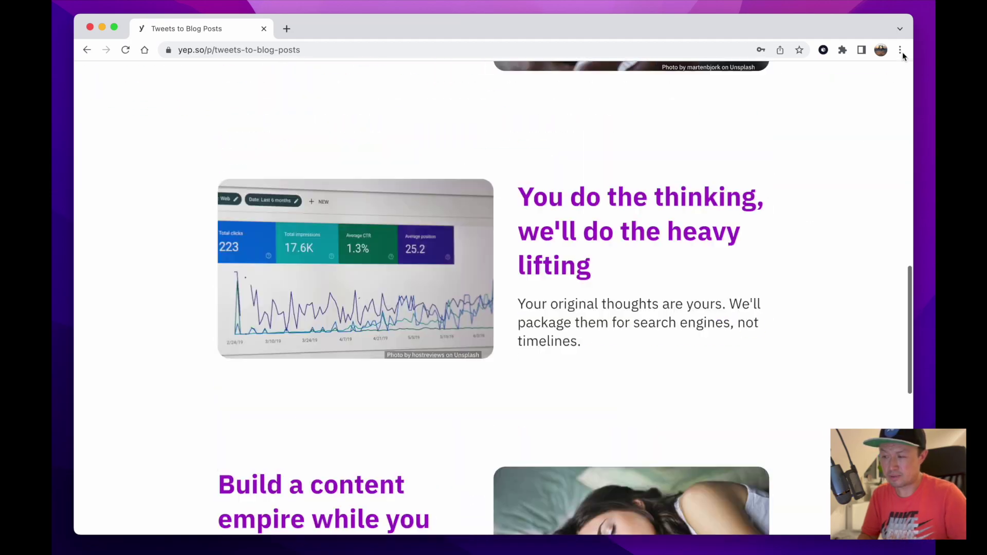
scroll(868, 102, down, 10)
scroll(840, 159, up, 20)
scroll(874, 88, down, 1)
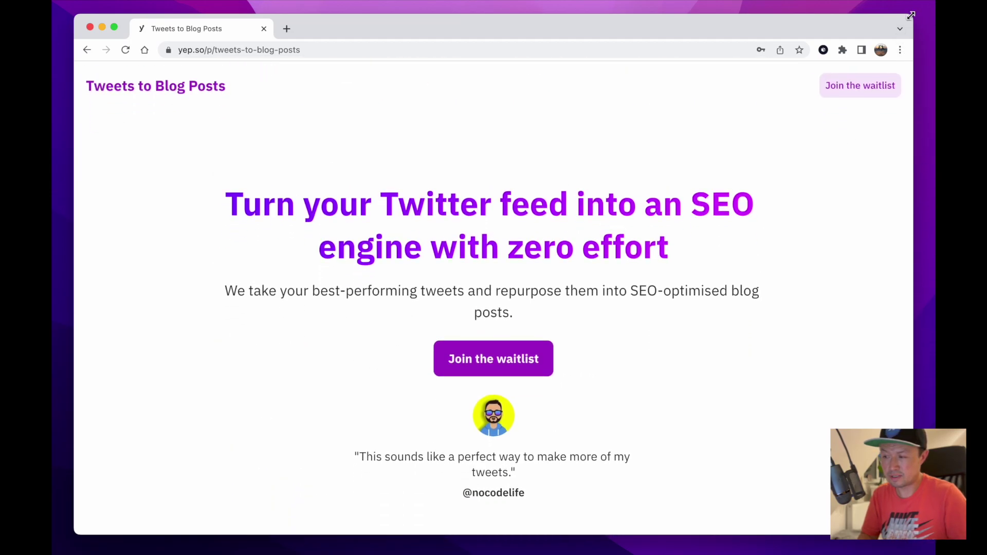
Preview the live page at narrow mobile width, then restore the desktop width
drag(913, 15, 373, 15)
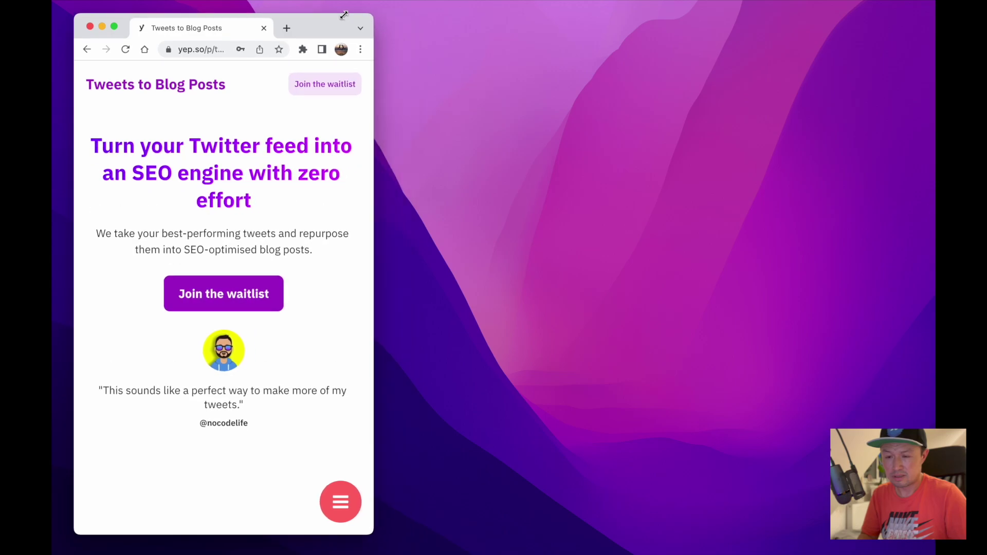
scroll(283, 176, down, 5)
scroll(283, 177, down, 5)
scroll(283, 177, down, 5)
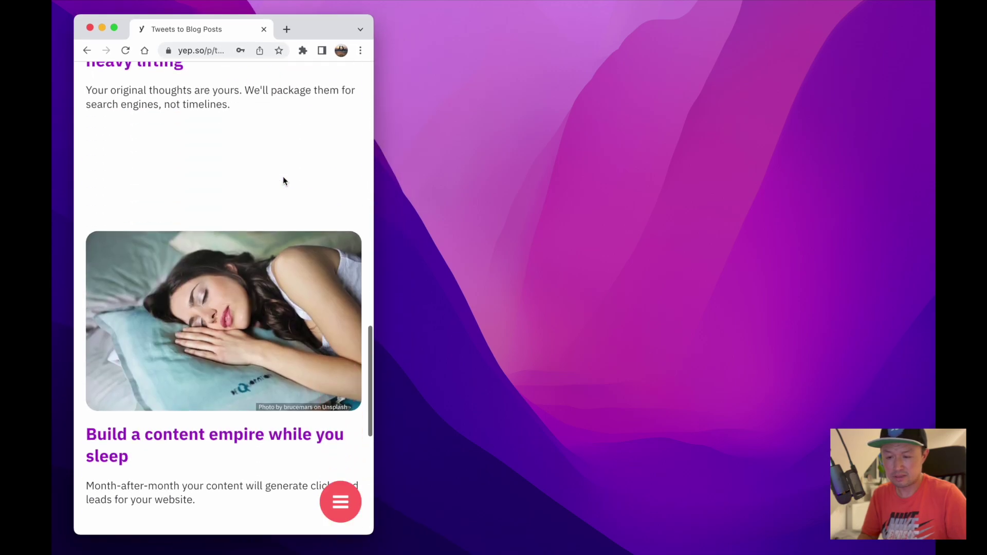
scroll(282, 176, down, 5)
scroll(283, 177, up, 5)
scroll(282, 177, up, 10)
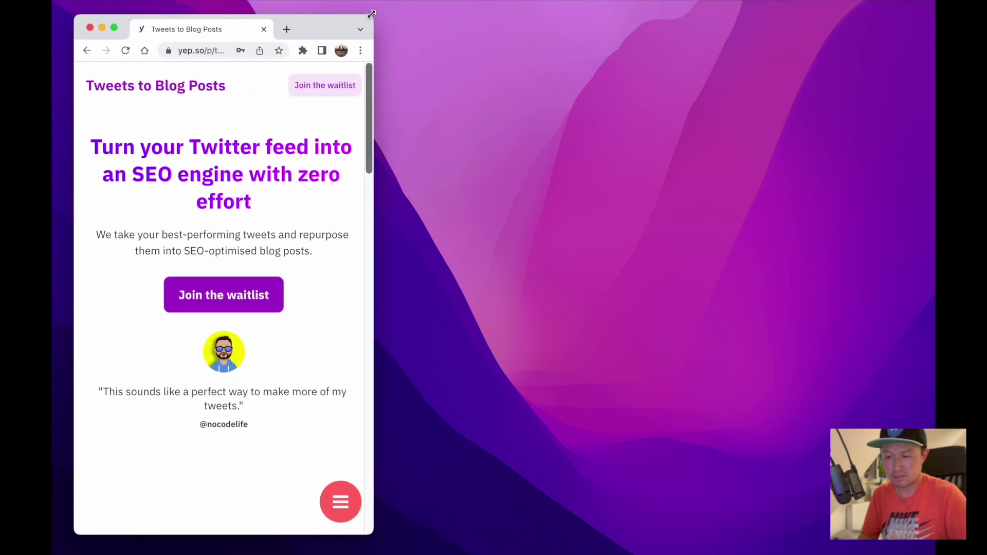
drag(374, 15, 874, 10)
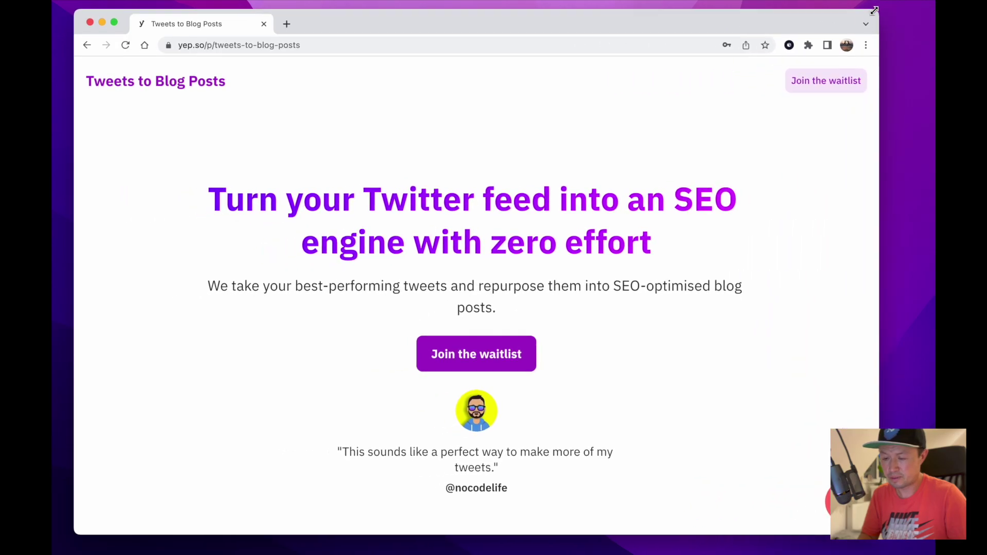
Show the Tweets to Blog Posts page stats: zero views, conversions and sessions
click(836, 501)
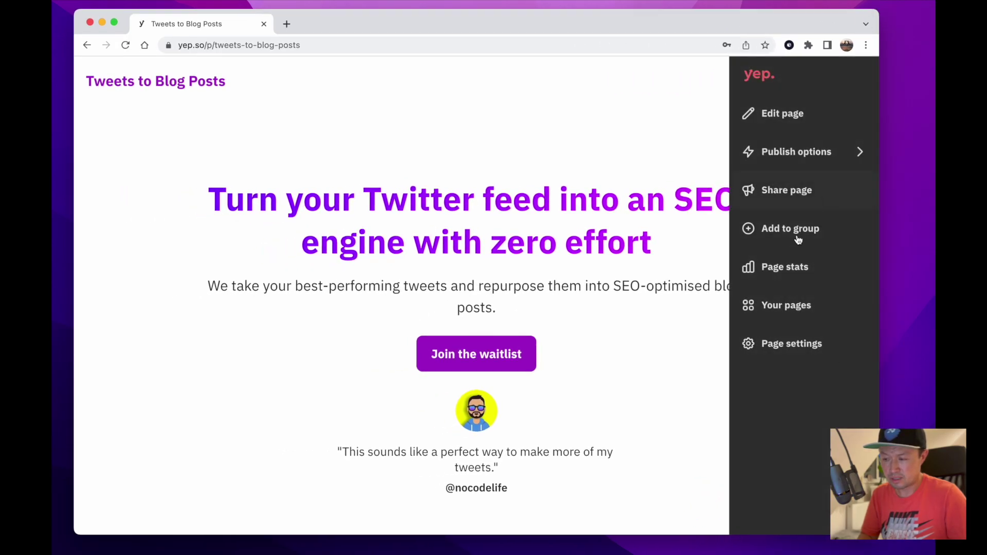
click(785, 268)
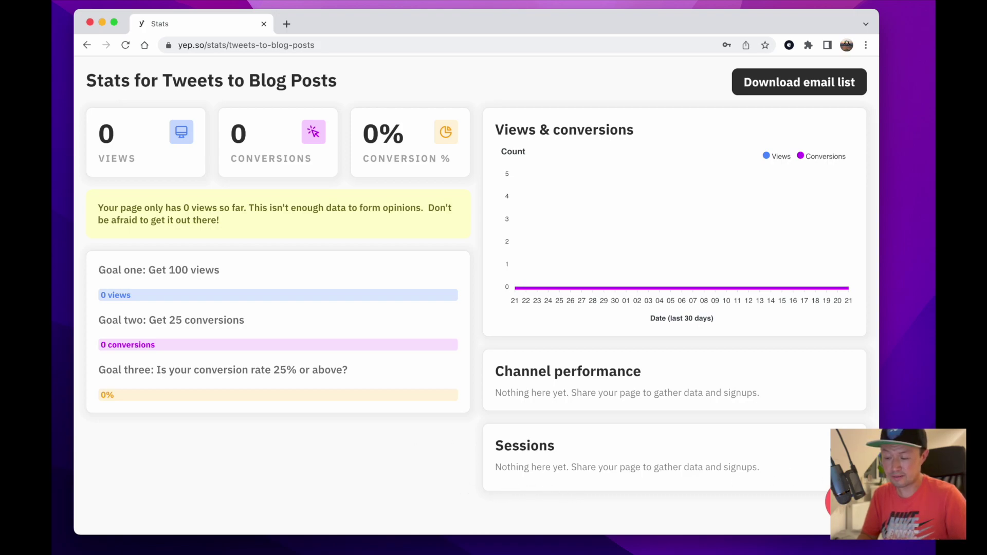
click(784, 114)
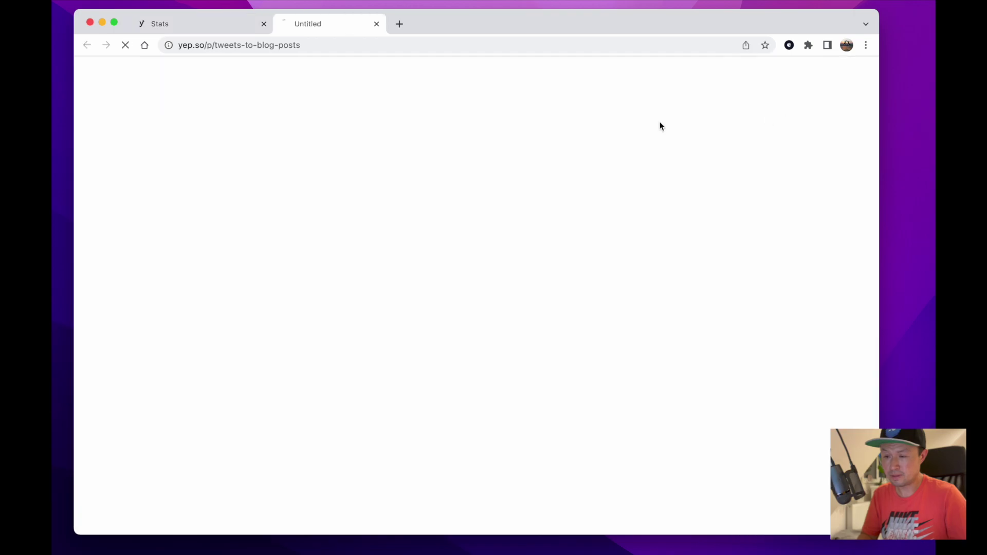
scroll(232, 211, down, 15)
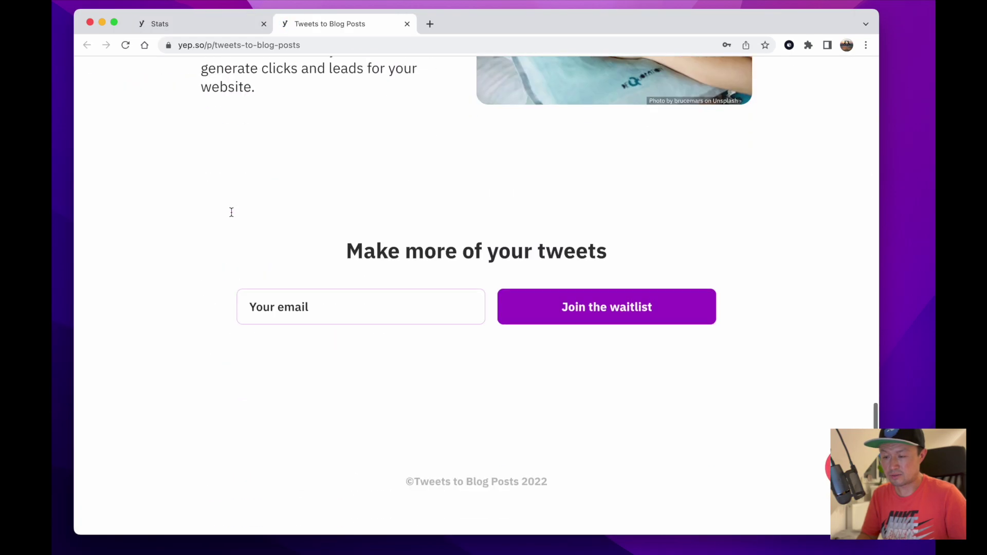
click(338, 339)
text(test@test.com)
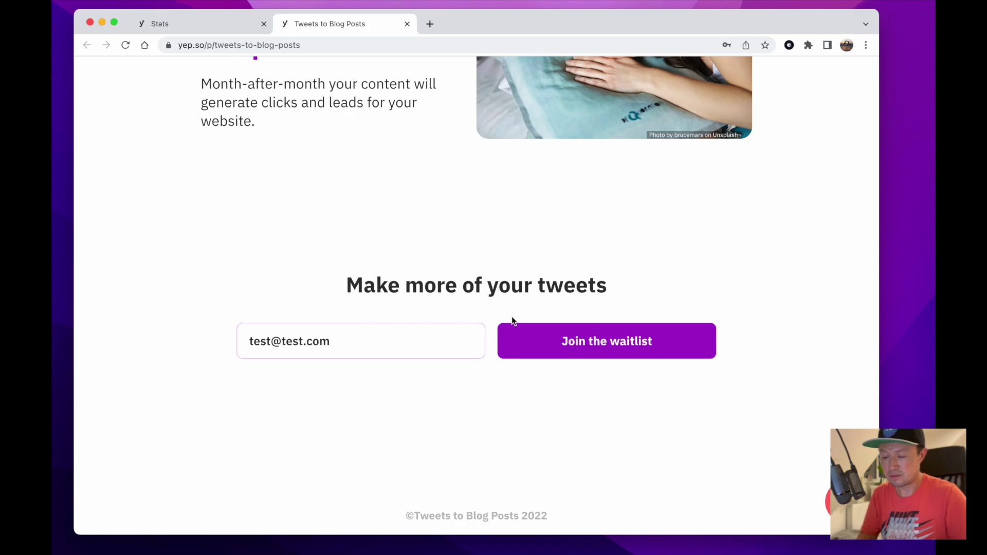
click(514, 328)
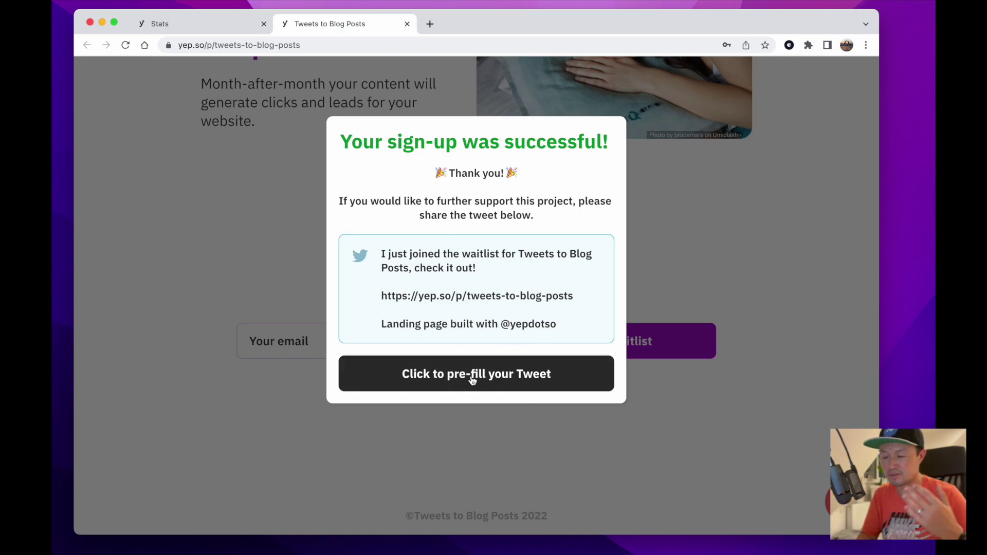
click(184, 266)
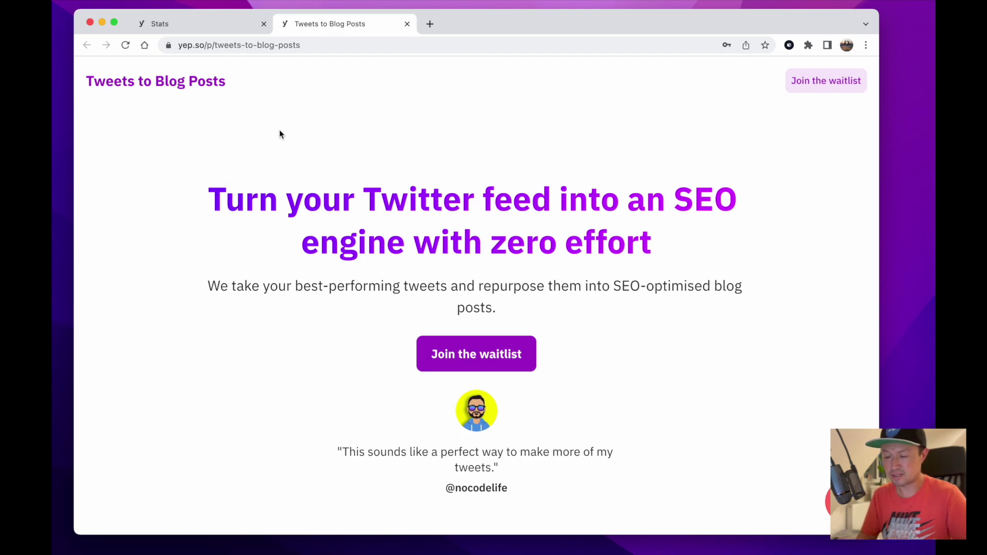
Scroll the live page down and back up to its opening section
scroll(280, 131, down, 10)
scroll(279, 131, down, 5)
scroll(279, 131, down, 3)
scroll(279, 130, up, 10)
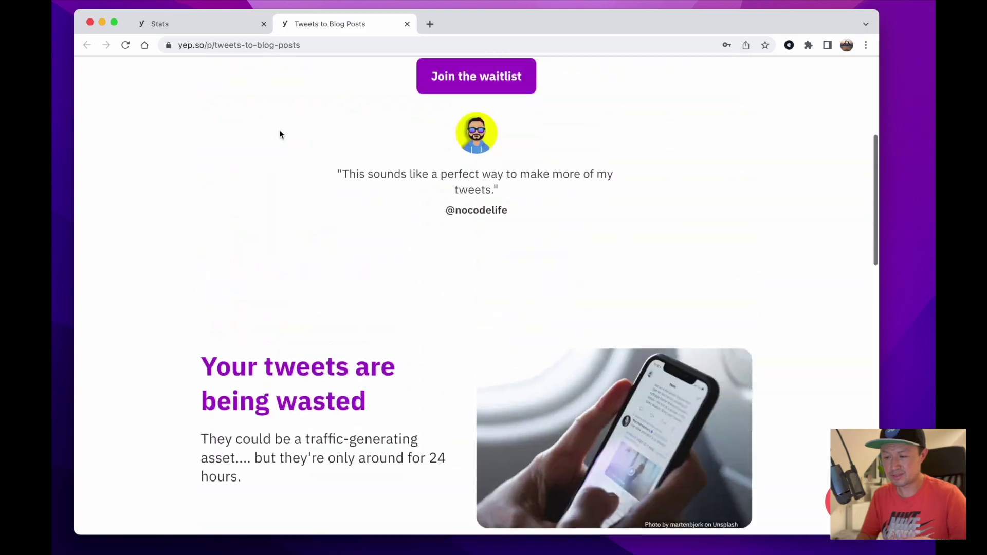
scroll(280, 130, up, 5)
scroll(279, 130, up, 1)
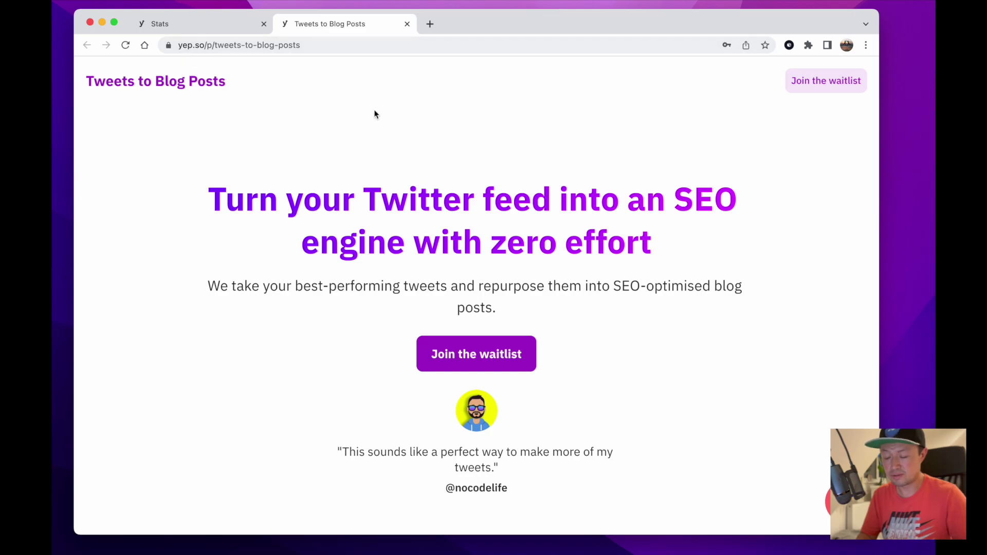
Load yep.so in a new tab and browse its feature sections, returning to the top
key(super+t)
text(yep.so)
key(Return)
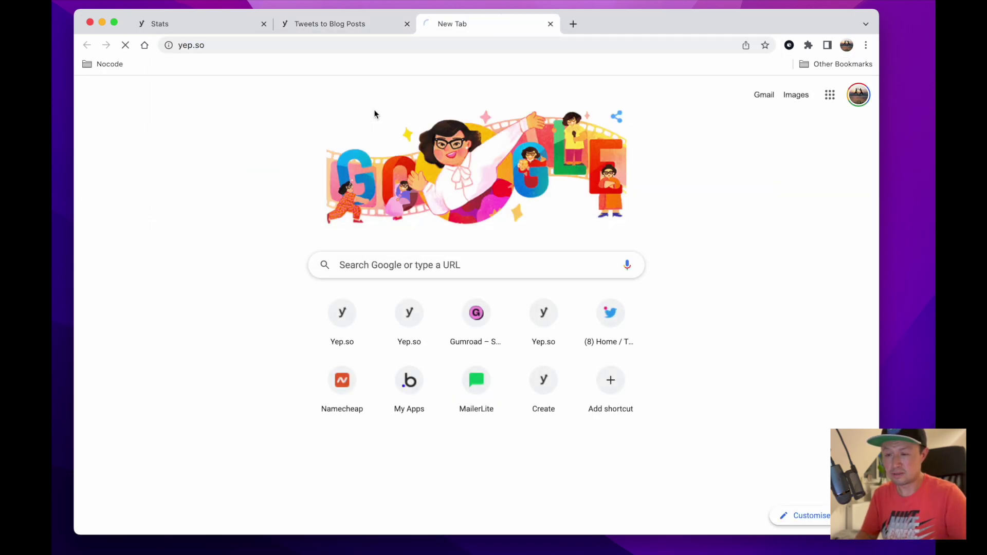
scroll(799, 267, down, 2)
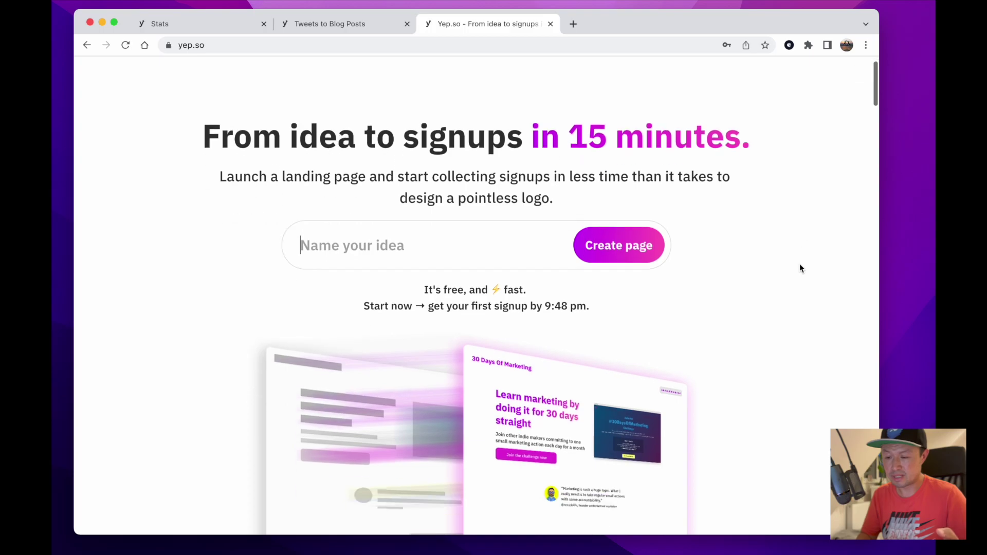
scroll(799, 267, down, 5)
scroll(800, 267, down, 8)
scroll(800, 267, down, 1)
scroll(799, 267, down, 4)
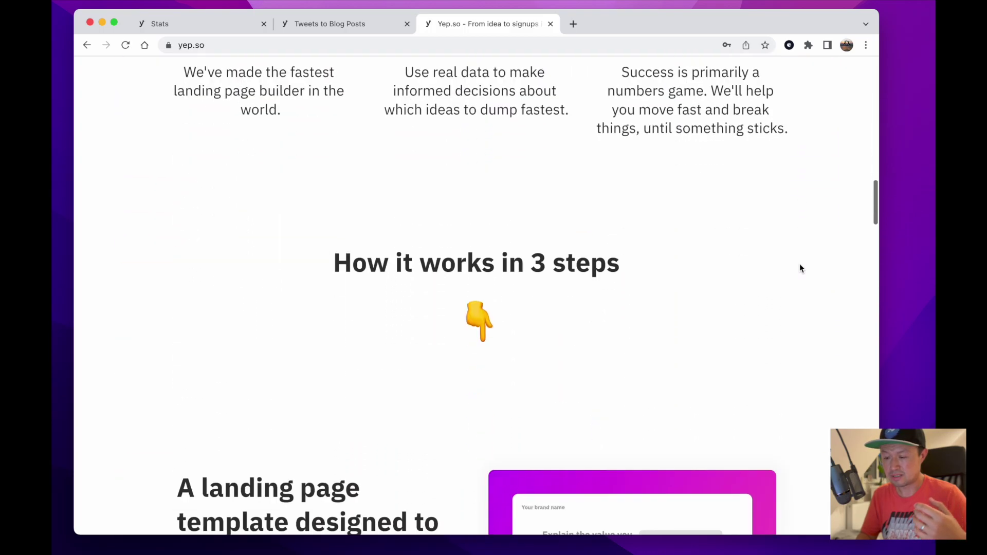
scroll(800, 267, down, 7)
scroll(800, 267, down, 4)
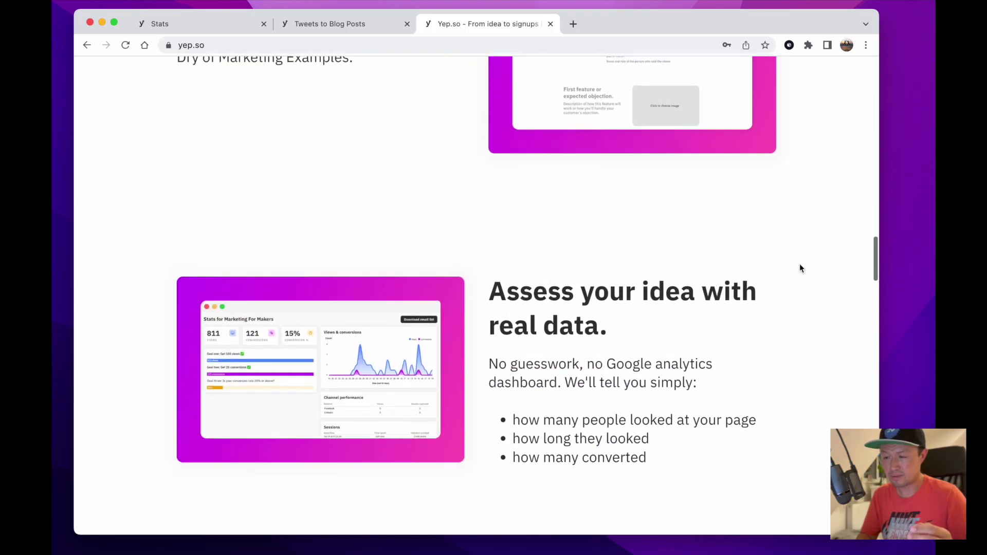
scroll(800, 267, up, 7)
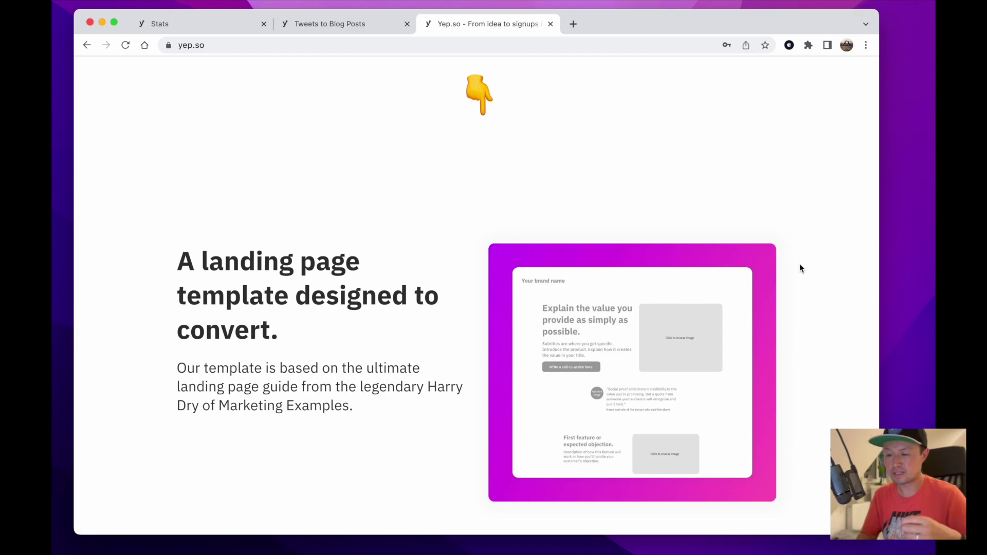
scroll(800, 268, up, 5)
scroll(800, 268, up, 6)
scroll(800, 268, up, 1)
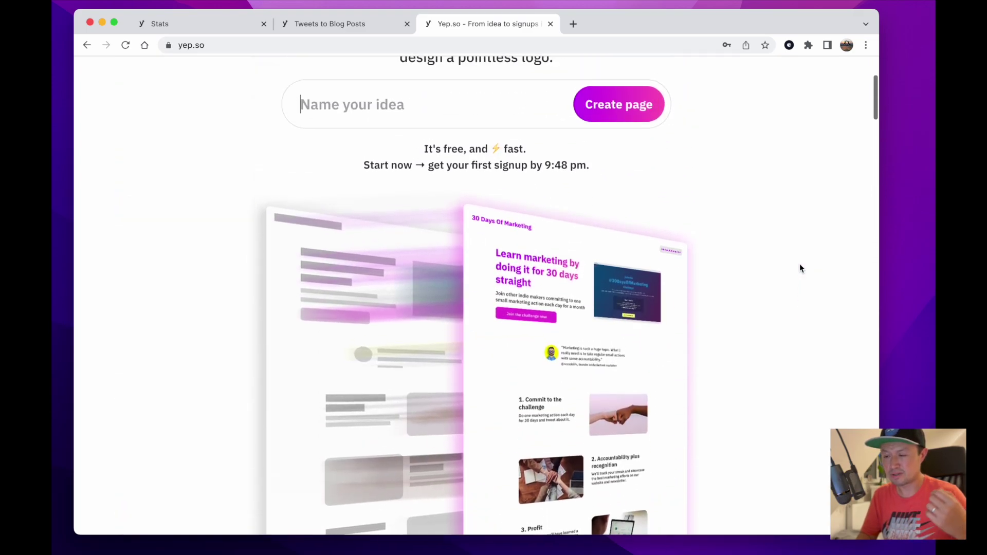
scroll(800, 268, up, 3)
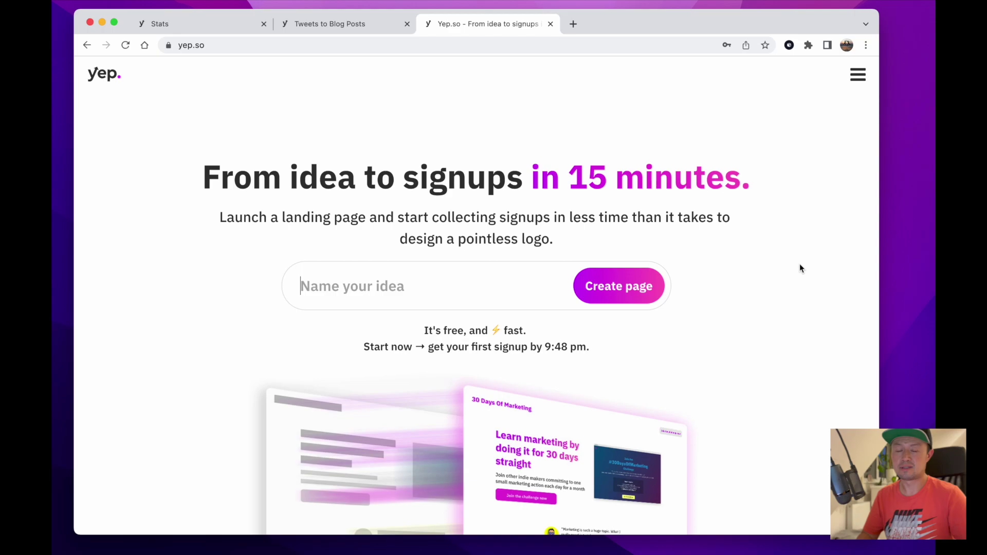